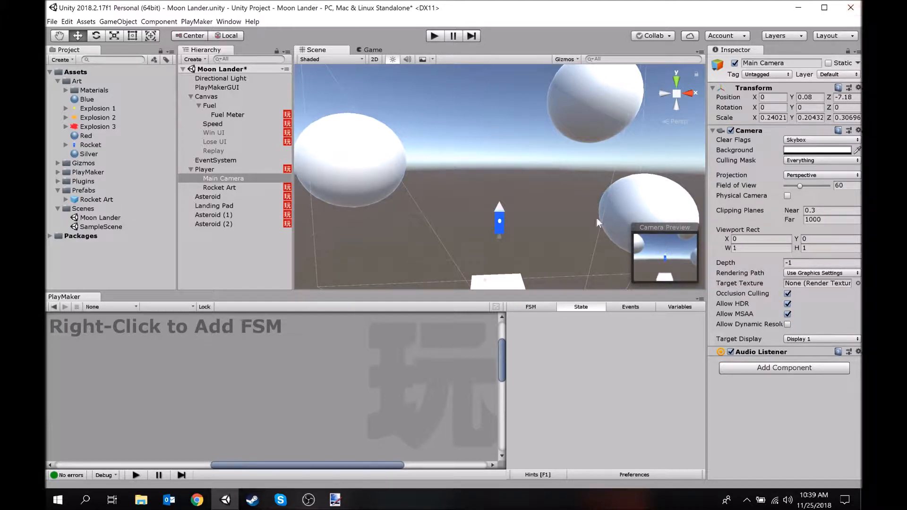
{"action": "left_click_drag", "start_coordinate": [492, 156], "coordinate": [496, 186], "text": "alt"}
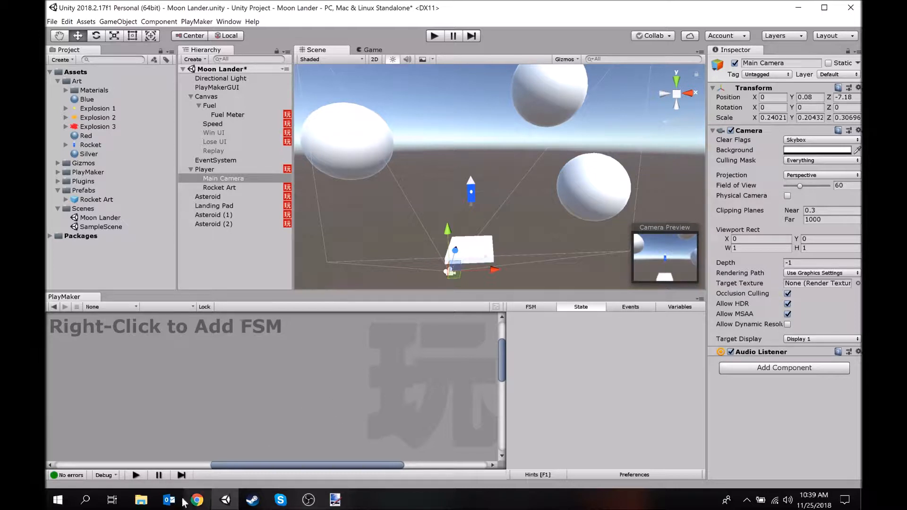
Switch to Chrome and search Google for "asteroid tiling texture png"
{"action": "left_click", "coordinate": [197, 502]}
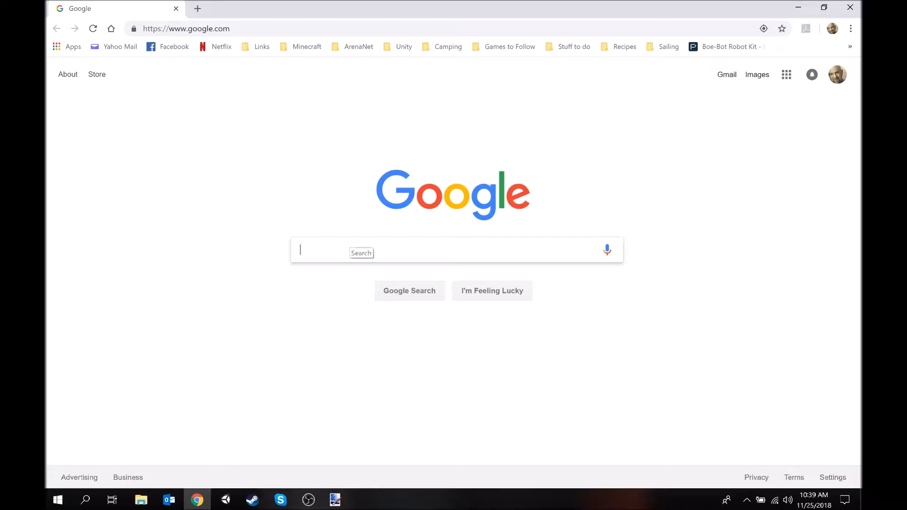
{"action": "type", "text": "asteroid "}
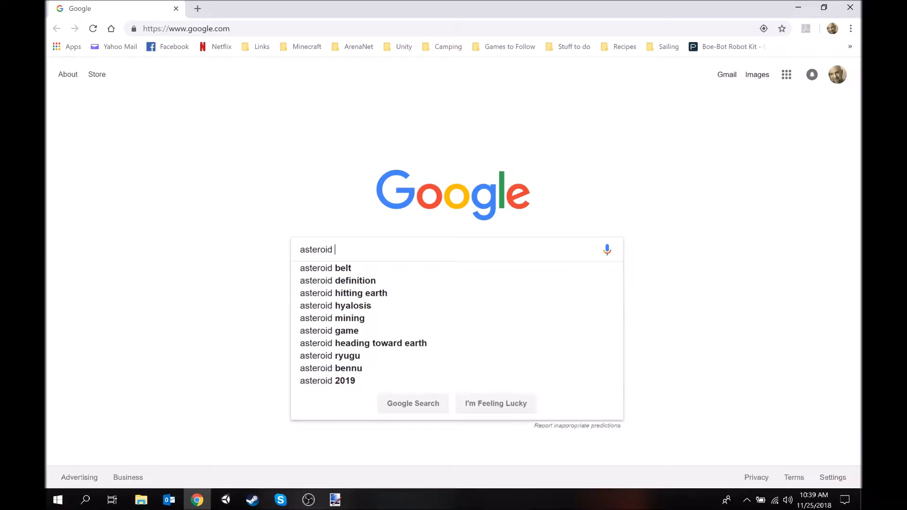
{"action": "type", "text": "tilin"}
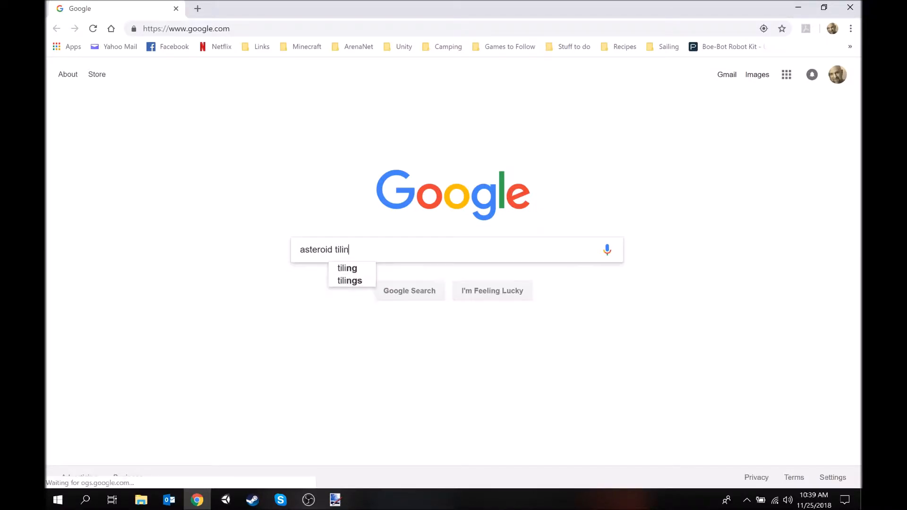
{"action": "type", "text": "g texture png"}
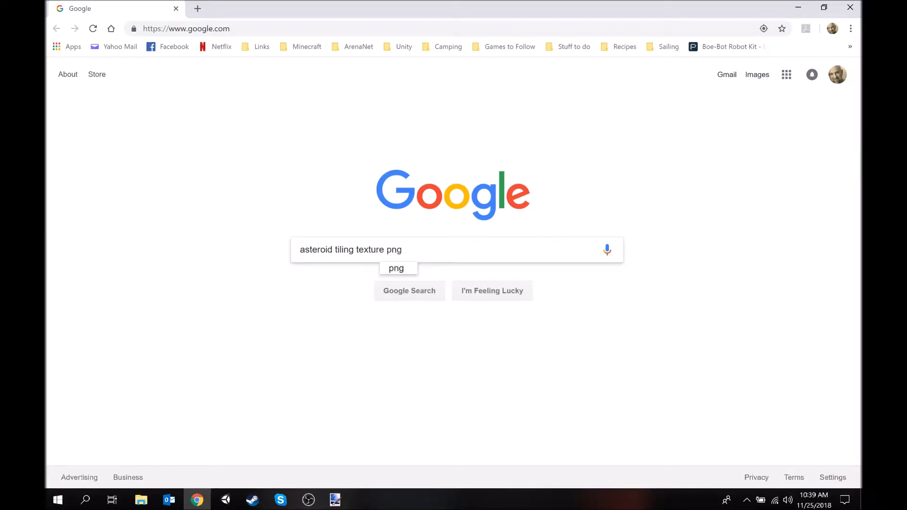
{"action": "key", "text": "Return"}
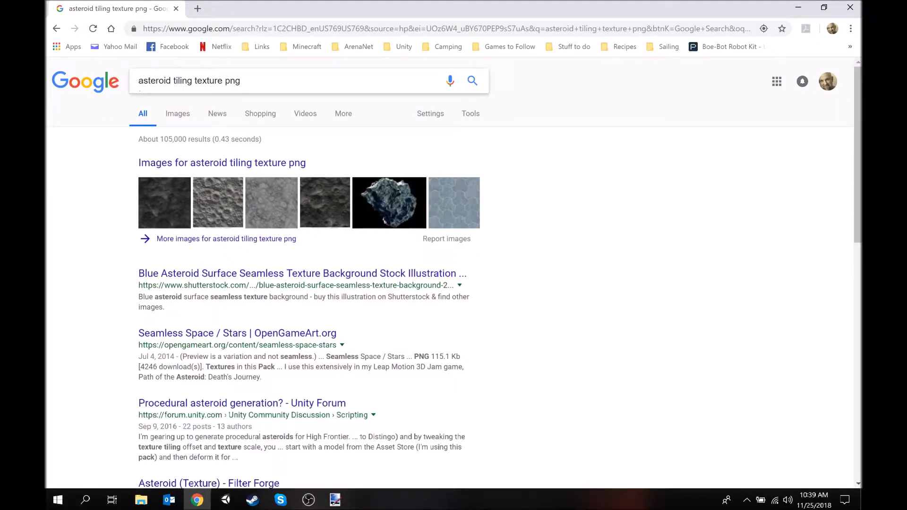
Refine the search to "cartoon asteroid tiling texture png" and show only image results
{"action": "left_click", "coordinate": [138, 81]}
{"action": "type", "text": "cartoon"}
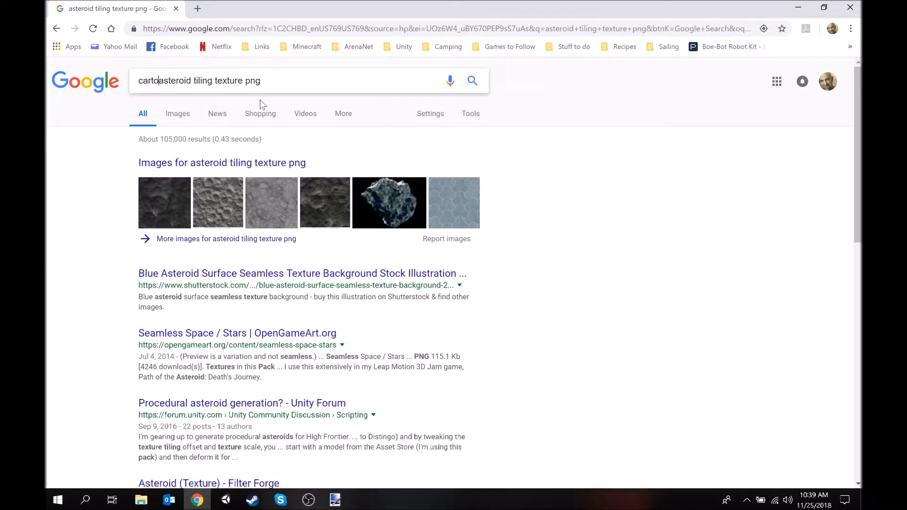
{"action": "key", "text": "Return"}
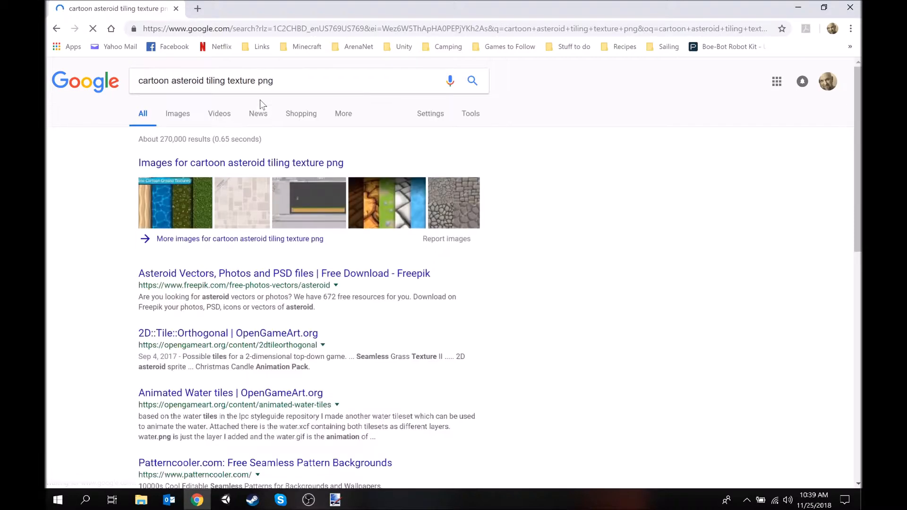
{"action": "left_click", "coordinate": [182, 117]}
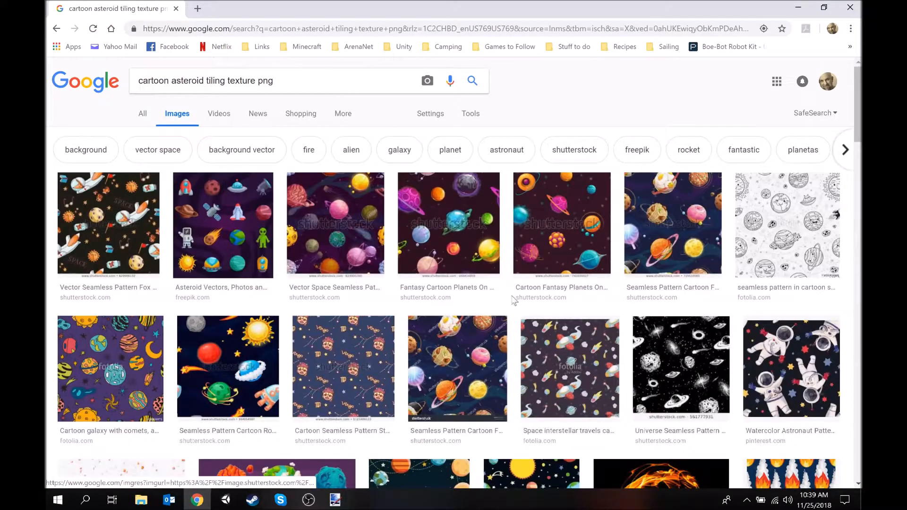
Look through the image results for a seamless rocky texture suitable for the asteroids
{"action": "scroll", "coordinate": [515, 297], "scroll_direction": "down", "scroll_amount": 3}
{"action": "scroll", "coordinate": [514, 297], "scroll_direction": "down", "scroll_amount": 8}
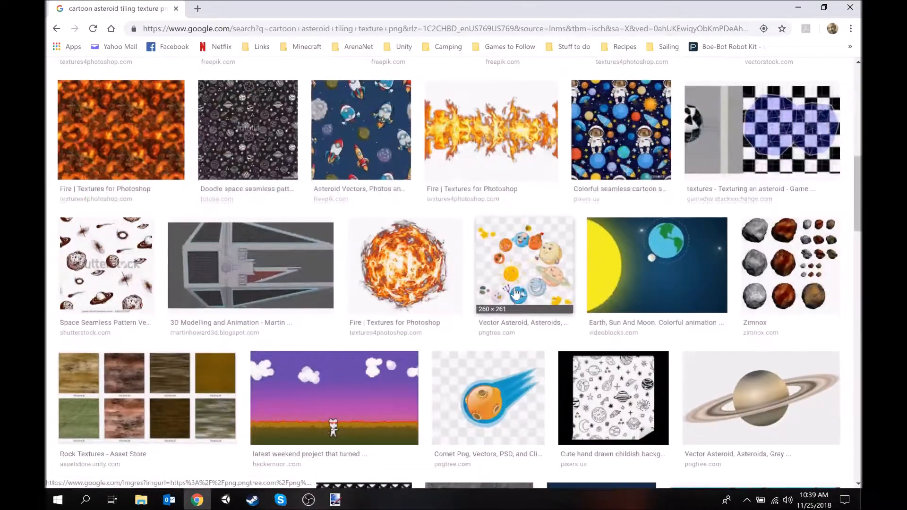
{"action": "scroll", "coordinate": [516, 294], "scroll_direction": "down", "scroll_amount": 7}
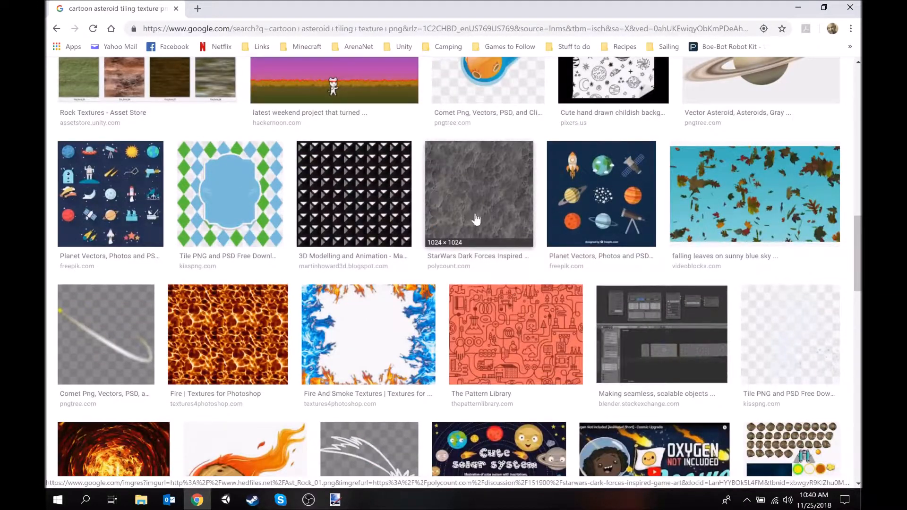
{"action": "scroll", "coordinate": [505, 199], "scroll_direction": "down", "scroll_amount": 7}
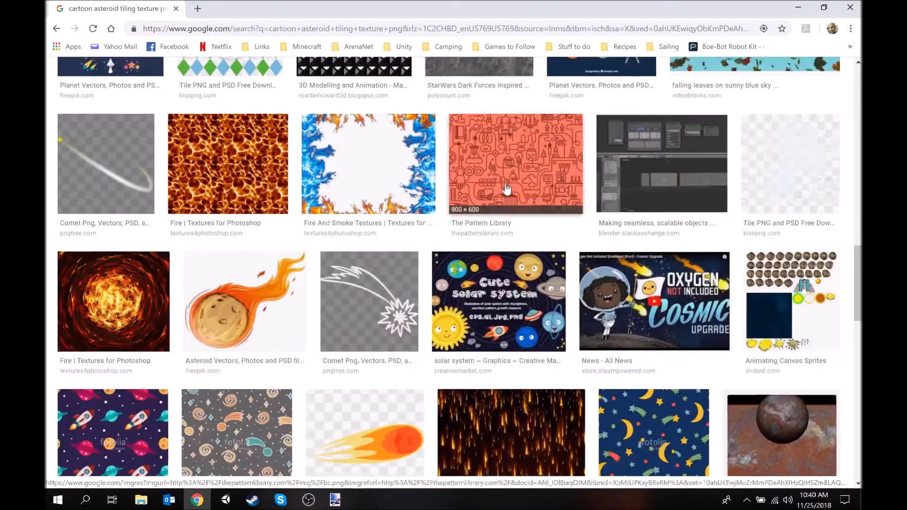
{"action": "scroll", "coordinate": [506, 188], "scroll_direction": "down", "scroll_amount": 10}
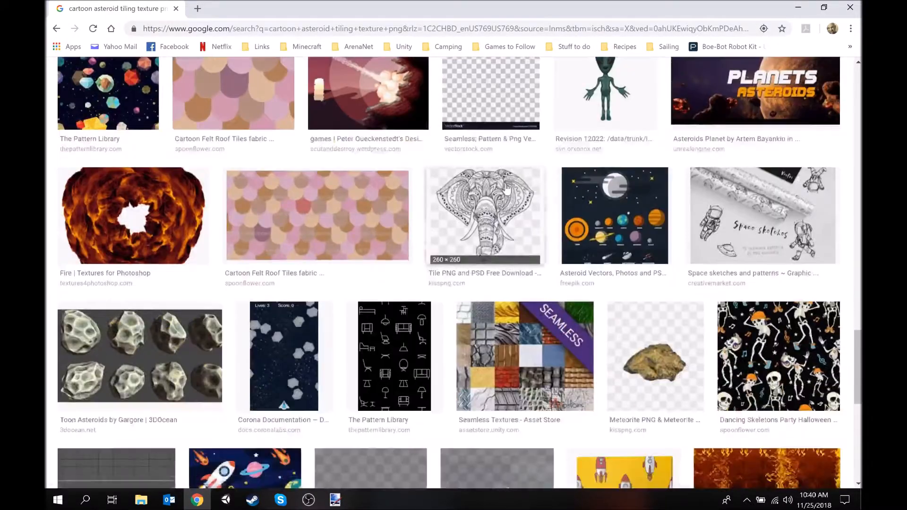
{"action": "scroll", "coordinate": [506, 188], "scroll_direction": "down", "scroll_amount": 5}
{"action": "scroll", "coordinate": [505, 189], "scroll_direction": "up", "scroll_amount": 9}
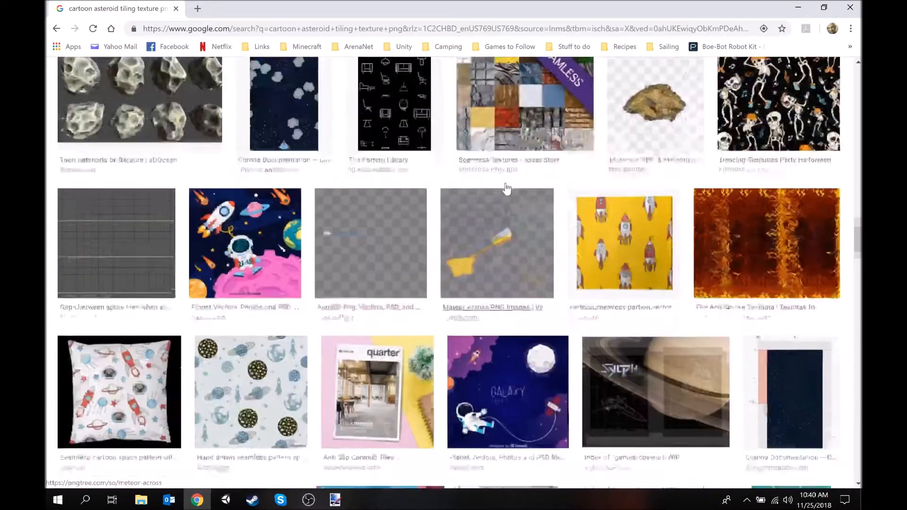
{"action": "scroll", "coordinate": [530, 191], "scroll_direction": "up", "scroll_amount": 10}
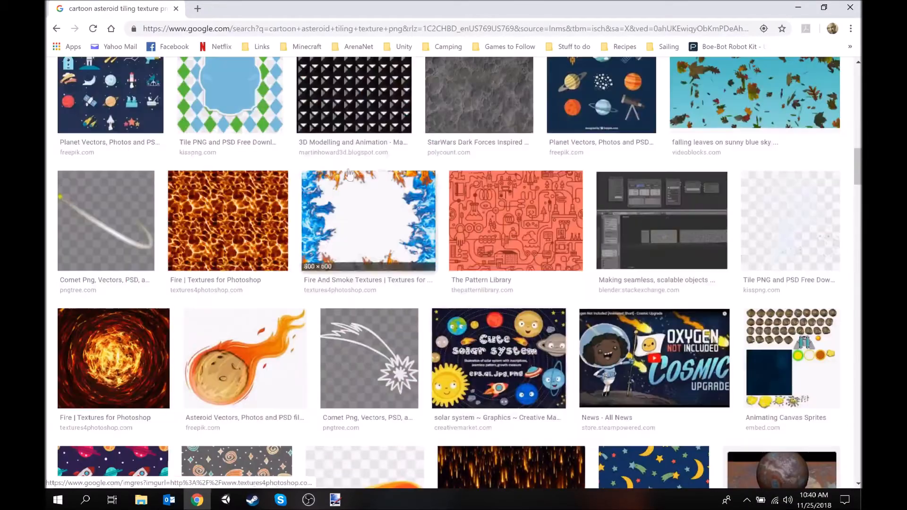
{"action": "scroll", "coordinate": [286, 240], "scroll_direction": "up", "scroll_amount": 4}
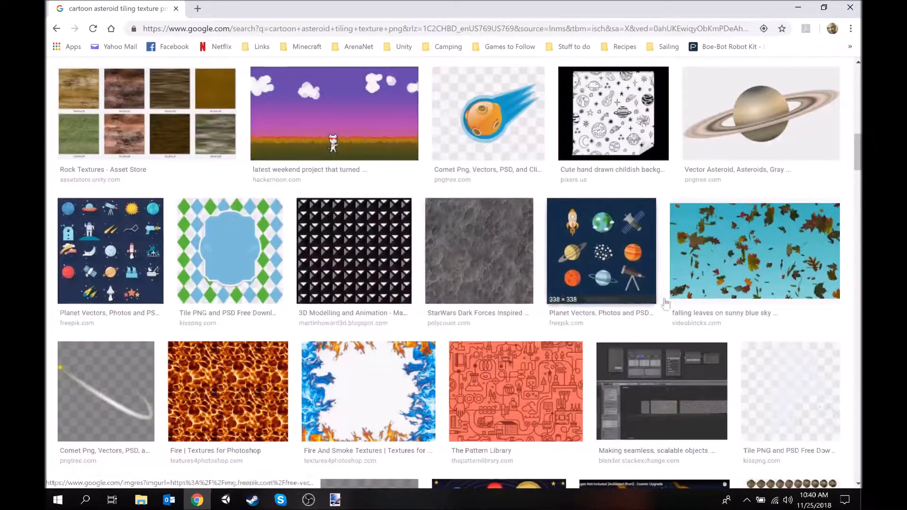
{"action": "scroll", "coordinate": [479, 388], "scroll_direction": "up", "scroll_amount": 2}
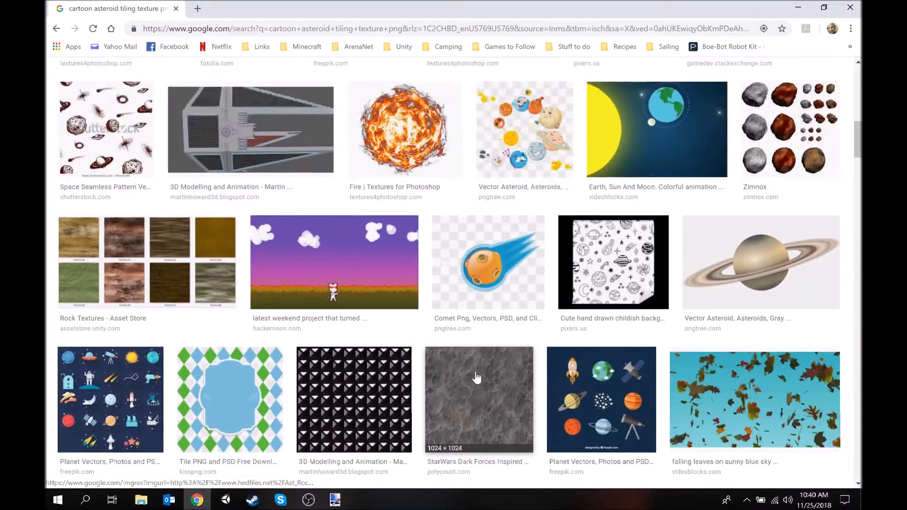
{"action": "scroll", "coordinate": [472, 376], "scroll_direction": "up", "scroll_amount": 2}
{"action": "scroll", "coordinate": [527, 370], "scroll_direction": "down", "scroll_amount": 2}
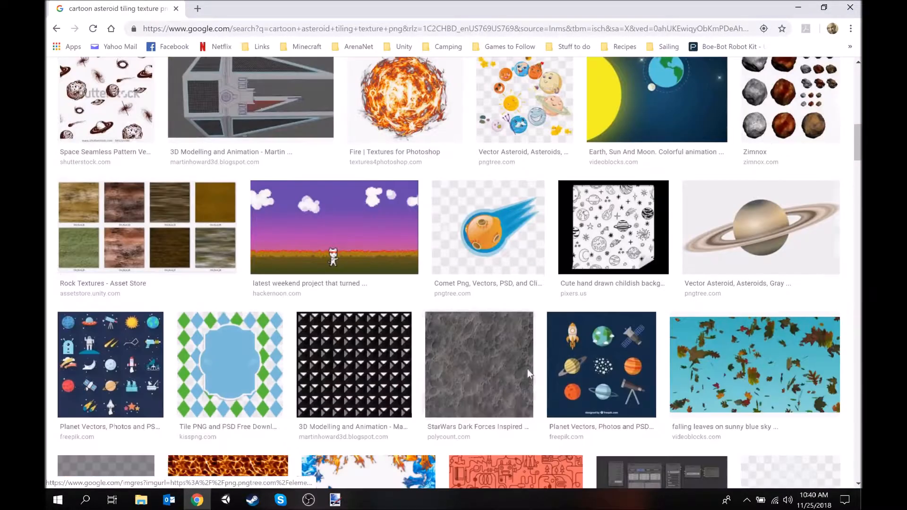
{"action": "scroll", "coordinate": [476, 362], "scroll_direction": "up", "scroll_amount": 5}
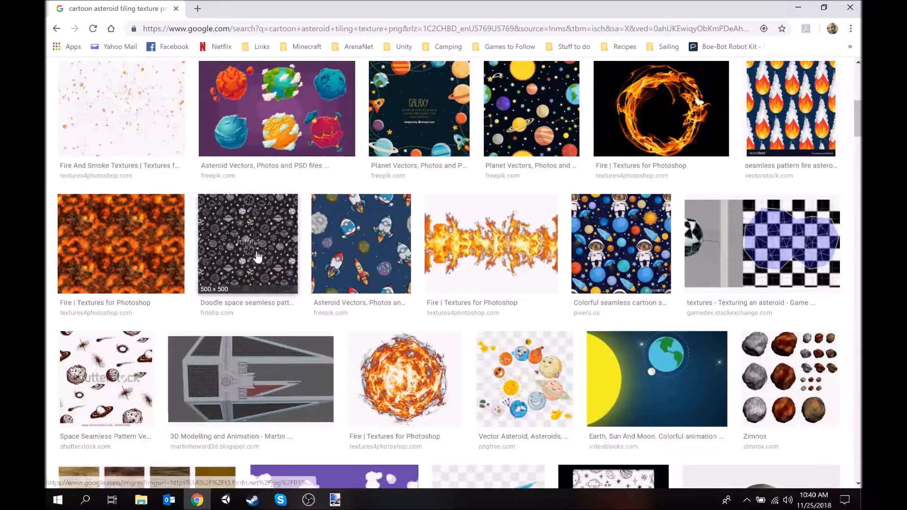
{"action": "scroll", "coordinate": [272, 265], "scroll_direction": "up", "scroll_amount": 4}
{"action": "scroll", "coordinate": [270, 268], "scroll_direction": "down", "scroll_amount": 10}
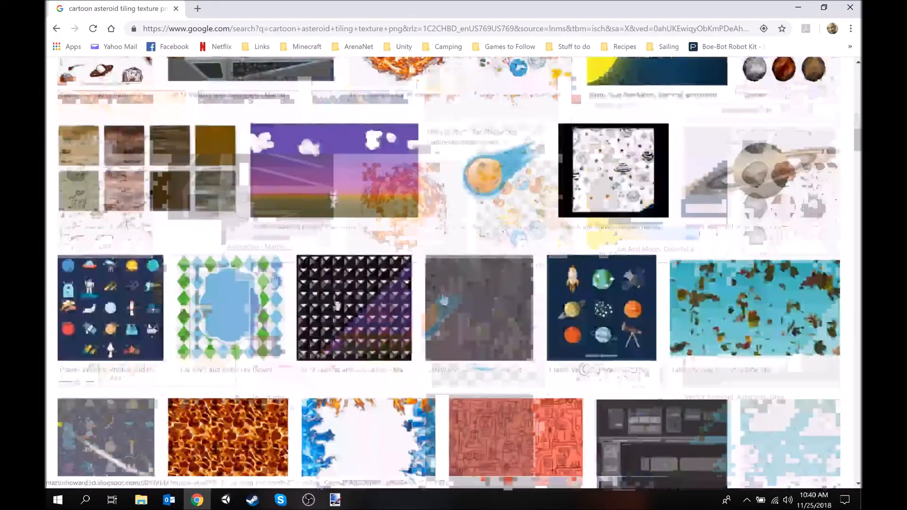
Save the grey cratered rock image from the "StarWars Dark Forces Inspired" result as Asteroid.png in the project's Art folder and close its preview
{"action": "left_click", "coordinate": [496, 325]}
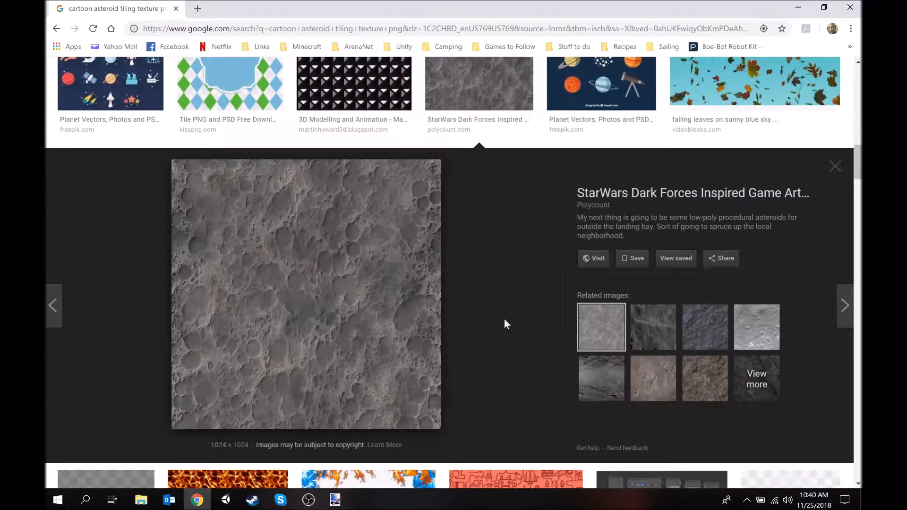
{"action": "right_click", "coordinate": [319, 286]}
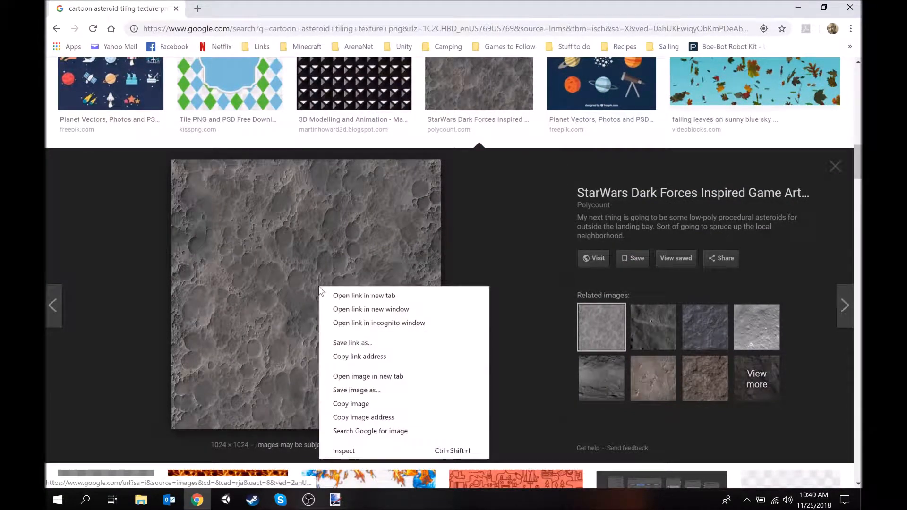
{"action": "left_click", "coordinate": [381, 390]}
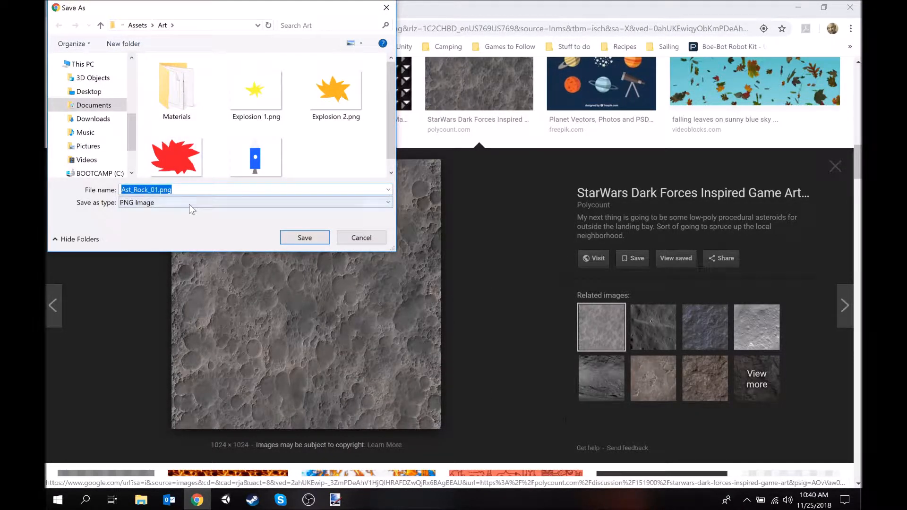
{"action": "type", "text": "Asteroid"}
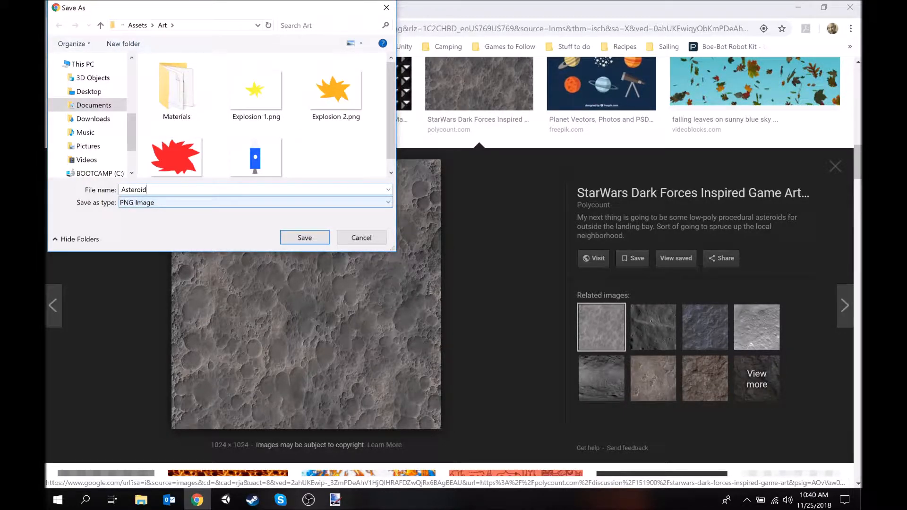
{"action": "key", "text": "Return"}
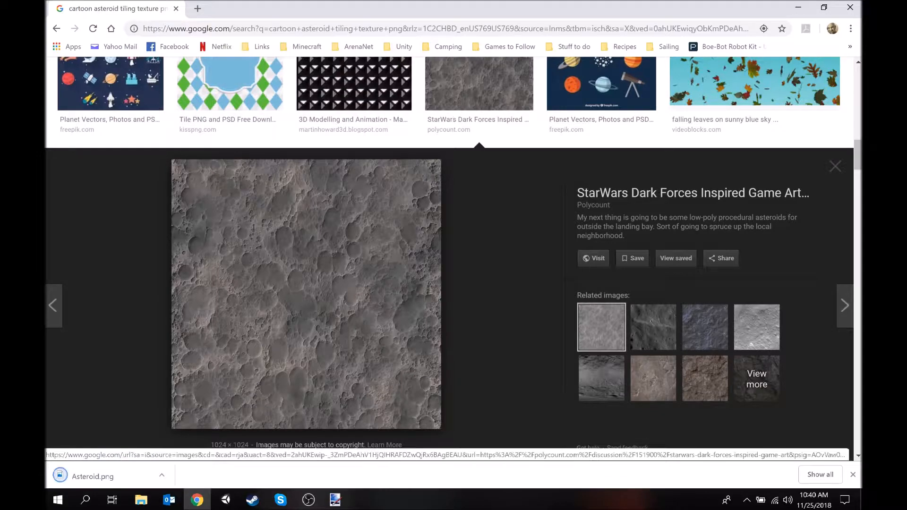
{"action": "left_click", "coordinate": [835, 166]}
Replace the image search query with "space background hd" and run it
{"action": "scroll", "coordinate": [491, 246], "scroll_direction": "up", "scroll_amount": 15}
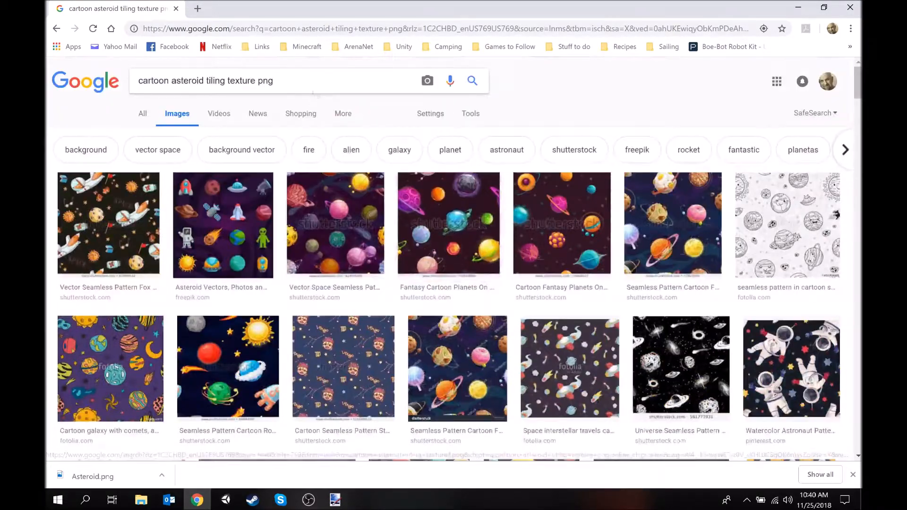
{"action": "left_click_drag", "start_coordinate": [284, 81], "coordinate": [83, 86]}
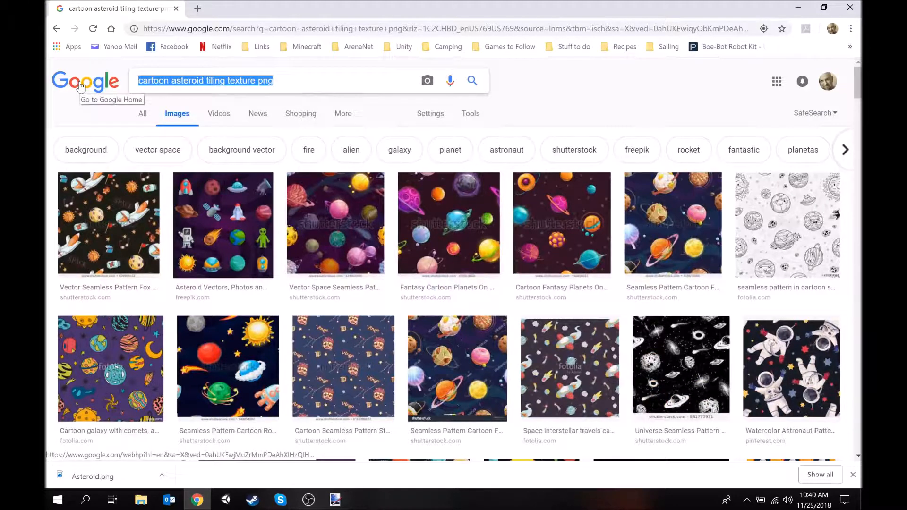
{"action": "type", "text": "space backgroind"}
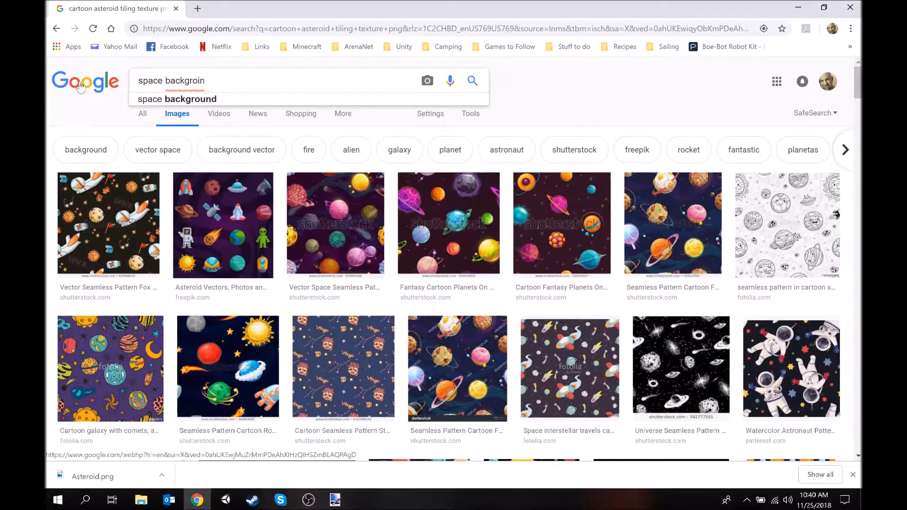
{"action": "key", "text": "BackSpace"}
{"action": "key", "text": "BackSpace"}
{"action": "type", "text": "und"}
{"action": "key", "text": "Down"}
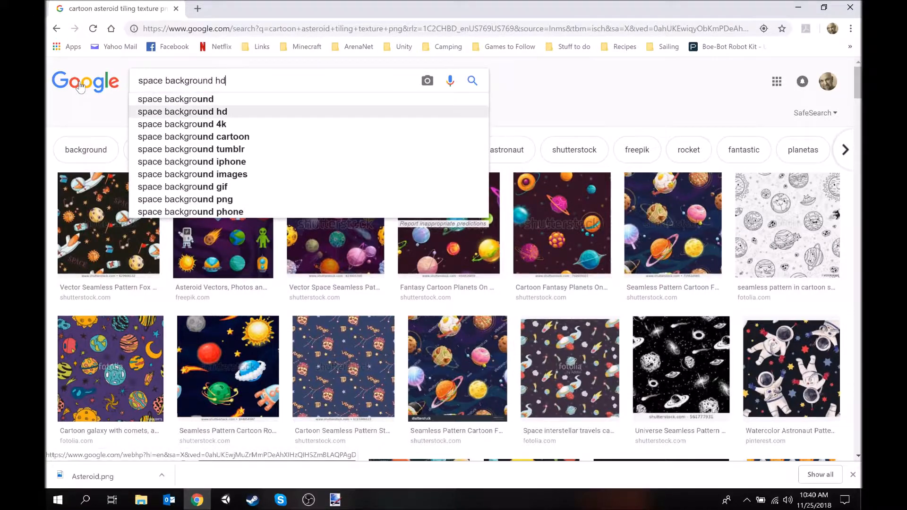
{"action": "key", "text": "Return"}
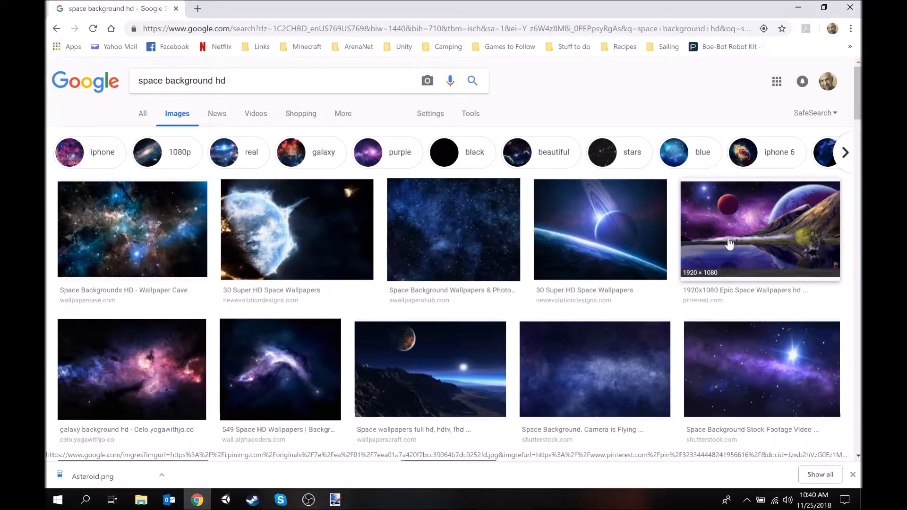
Look through the image results for a space picture suitable as the game's background
{"action": "scroll", "coordinate": [727, 265], "scroll_direction": "down", "scroll_amount": 4}
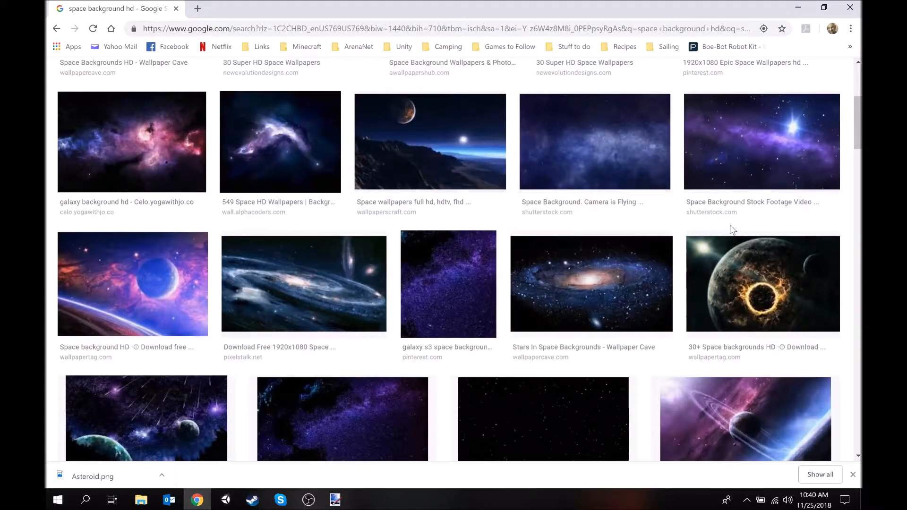
{"action": "scroll", "coordinate": [733, 230], "scroll_direction": "down", "scroll_amount": 2}
{"action": "scroll", "coordinate": [731, 225], "scroll_direction": "down", "scroll_amount": 2}
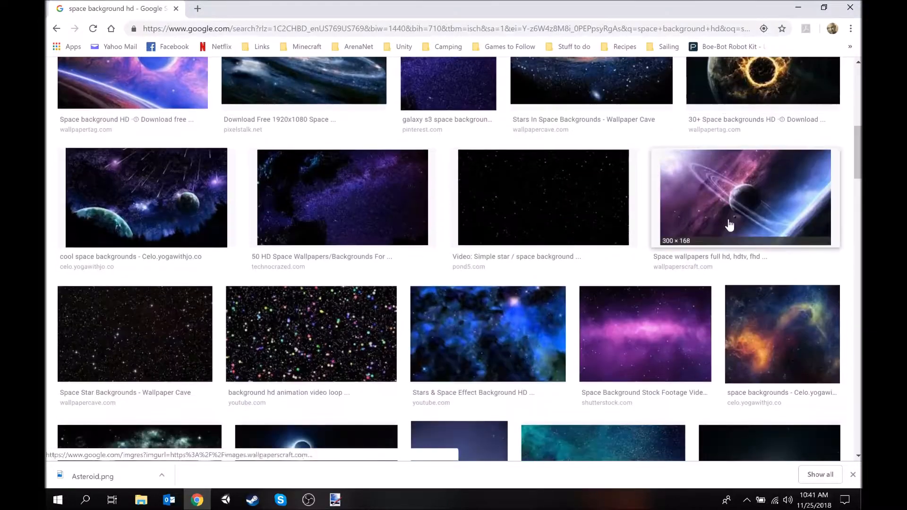
{"action": "scroll", "coordinate": [733, 221], "scroll_direction": "down", "scroll_amount": 1}
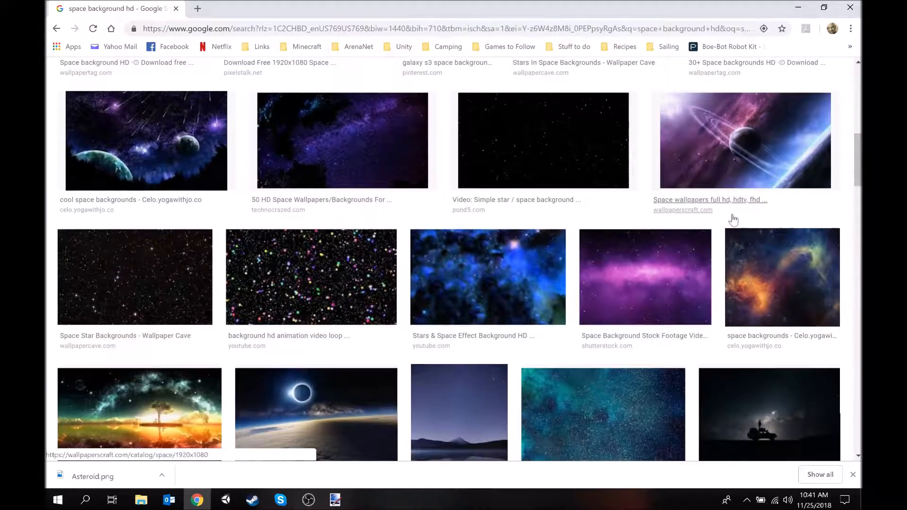
{"action": "scroll", "coordinate": [733, 220], "scroll_direction": "down", "scroll_amount": 1}
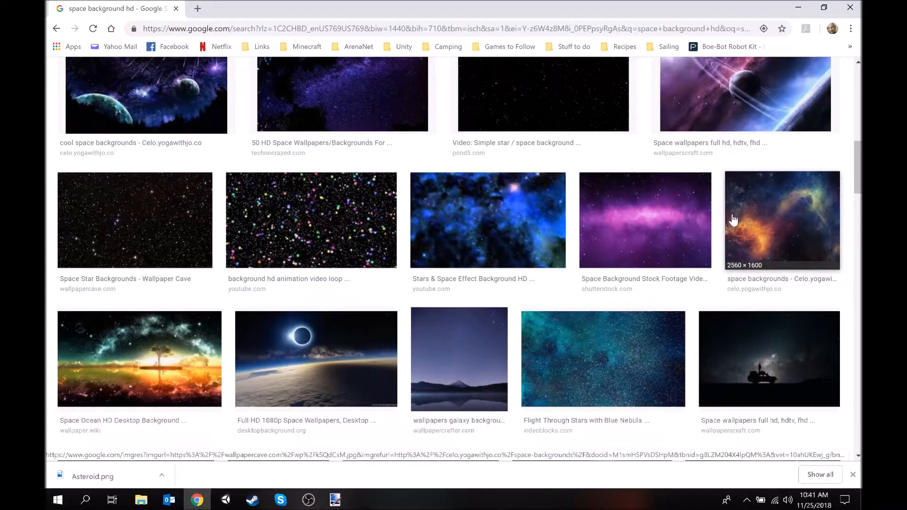
{"action": "scroll", "coordinate": [733, 220], "scroll_direction": "up", "scroll_amount": 3}
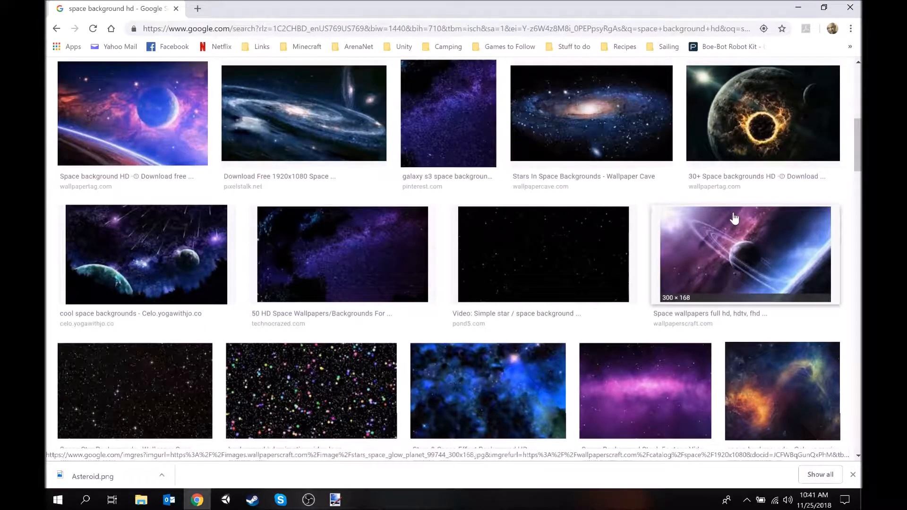
{"action": "scroll", "coordinate": [734, 218], "scroll_direction": "down", "scroll_amount": 1}
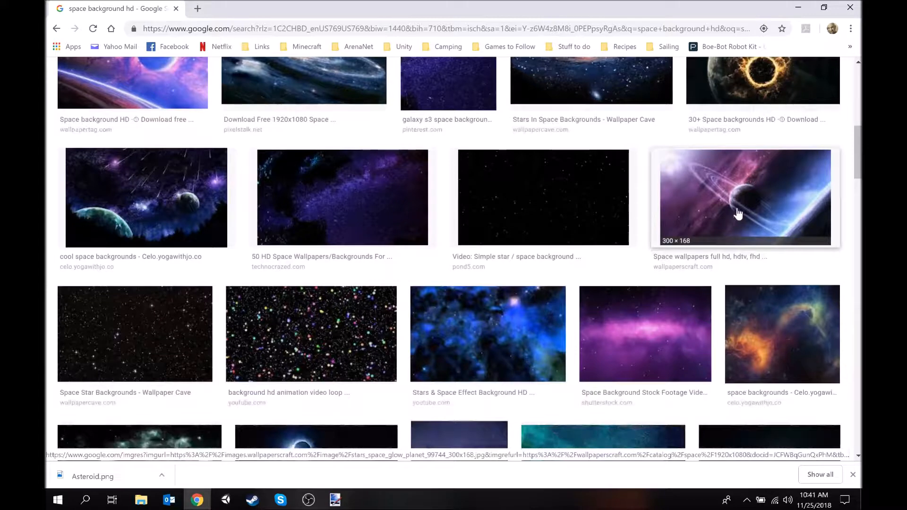
{"action": "scroll", "coordinate": [739, 214], "scroll_direction": "down", "scroll_amount": 2}
{"action": "scroll", "coordinate": [738, 214], "scroll_direction": "down", "scroll_amount": 2}
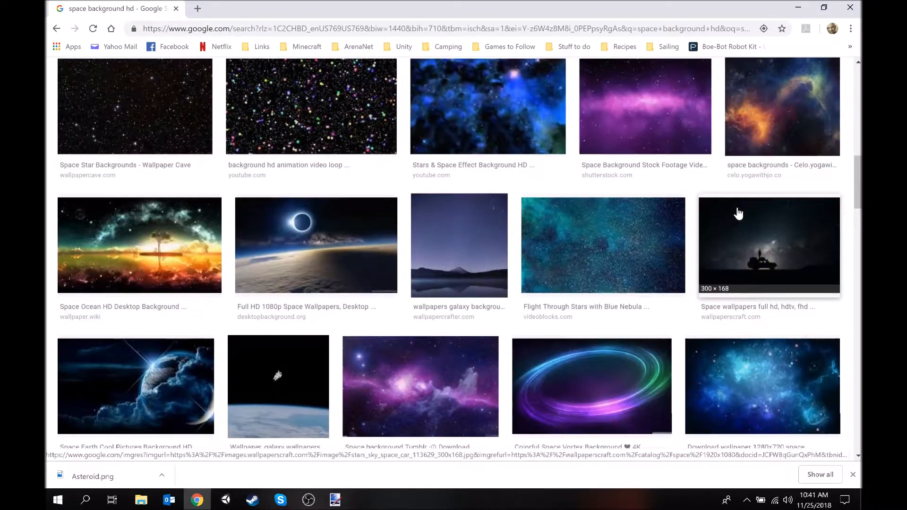
{"action": "scroll", "coordinate": [739, 214], "scroll_direction": "down", "scroll_amount": 2}
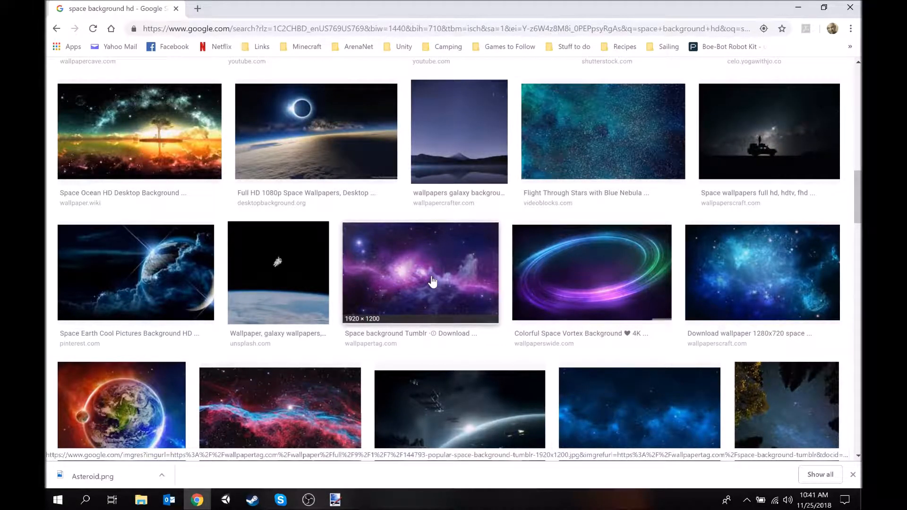
Save the purple nebula image from the "Space background Tumblr" result as Background.jpg in the project's Art folder
{"action": "right_click", "coordinate": [409, 279]}
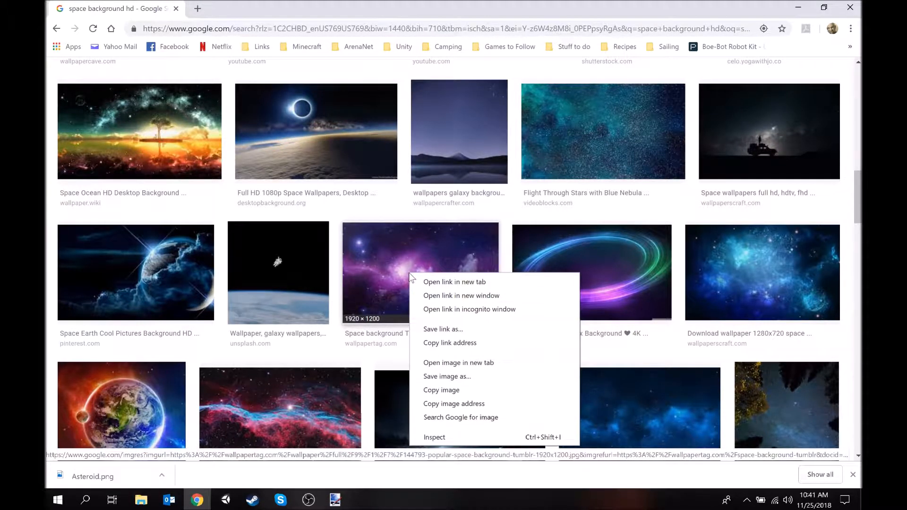
{"action": "left_click", "coordinate": [440, 378]}
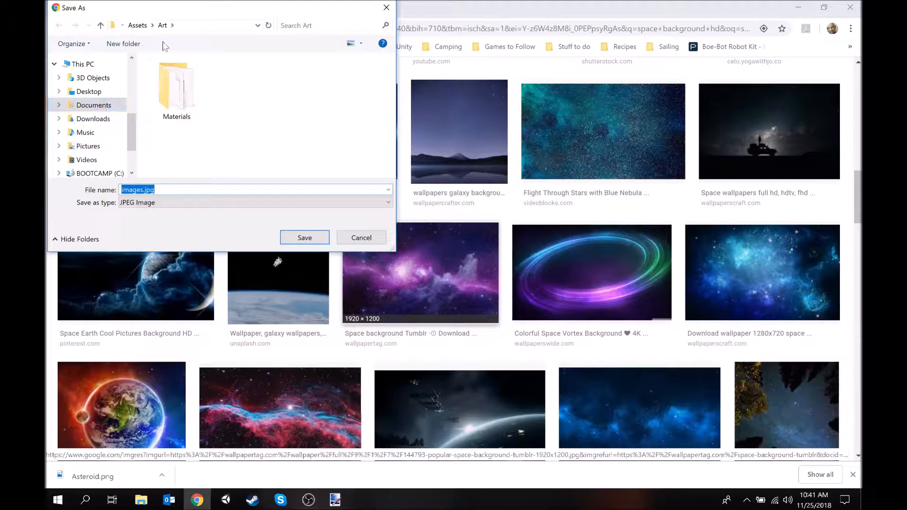
{"action": "type", "text": "Background"}
{"action": "key", "text": "Return"}
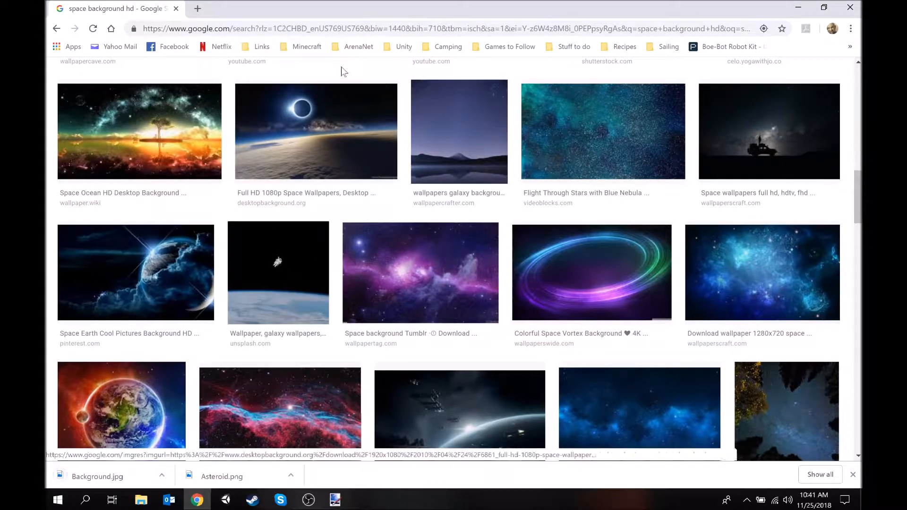
Switch to Unity and set the texture type of the Asteroid and Background images to Sprite (2D and UI), applying the import settings
{"action": "left_click", "coordinate": [798, 7]}
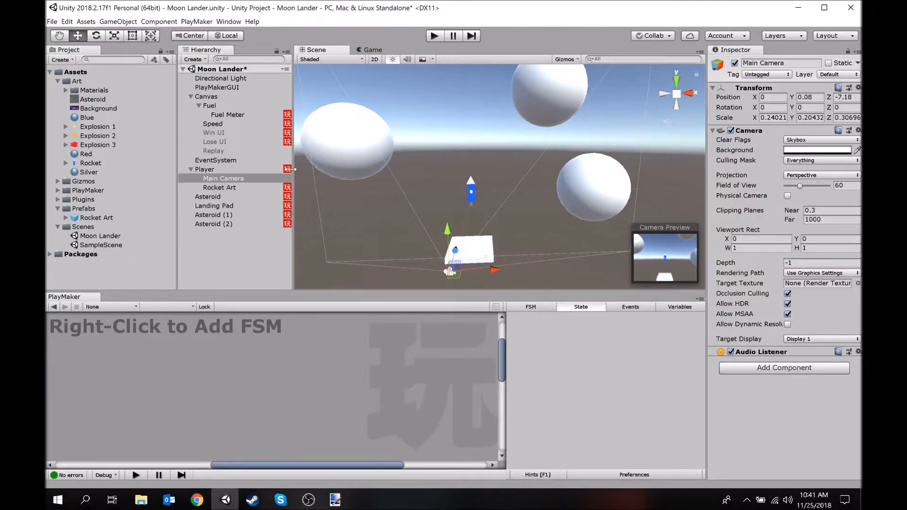
{"action": "left_click", "coordinate": [90, 99]}
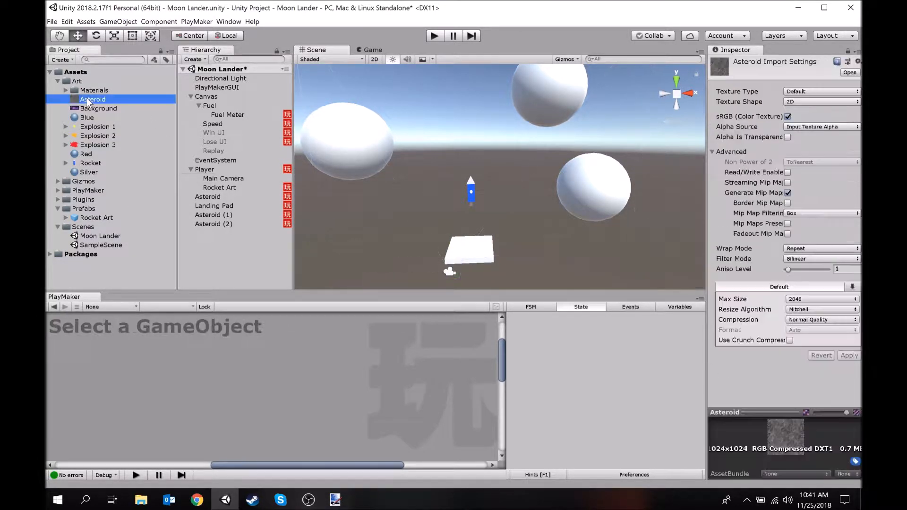
{"action": "left_click", "coordinate": [99, 108], "text": "shift"}
{"action": "left_click", "coordinate": [808, 92]}
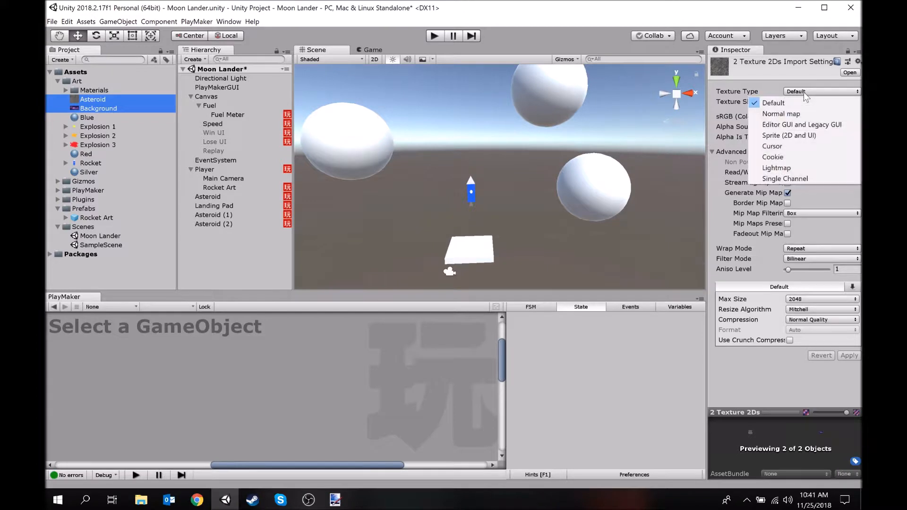
{"action": "left_click", "coordinate": [779, 137]}
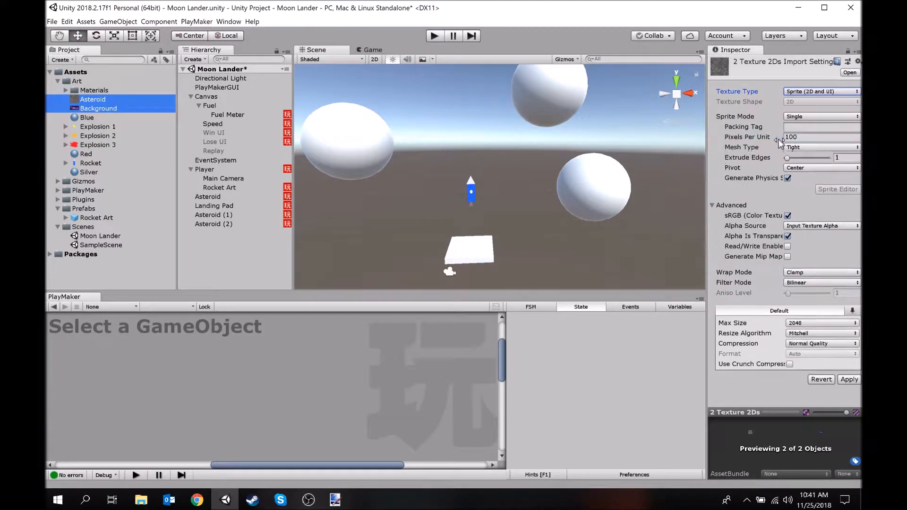
{"action": "left_click", "coordinate": [855, 377]}
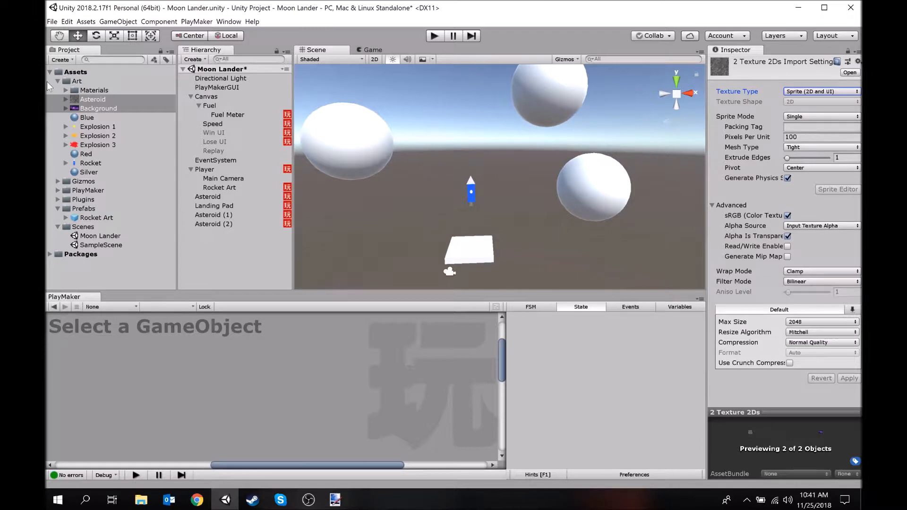
Apply the Asteroid texture to all three white asteroid spheres in the scene
{"action": "left_click", "coordinate": [95, 100]}
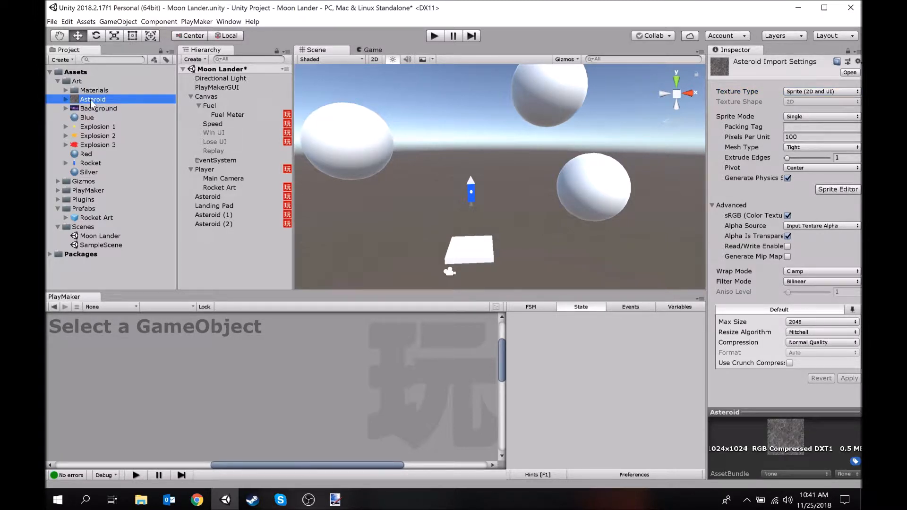
{"action": "left_click_drag", "start_coordinate": [90, 100], "coordinate": [353, 138]}
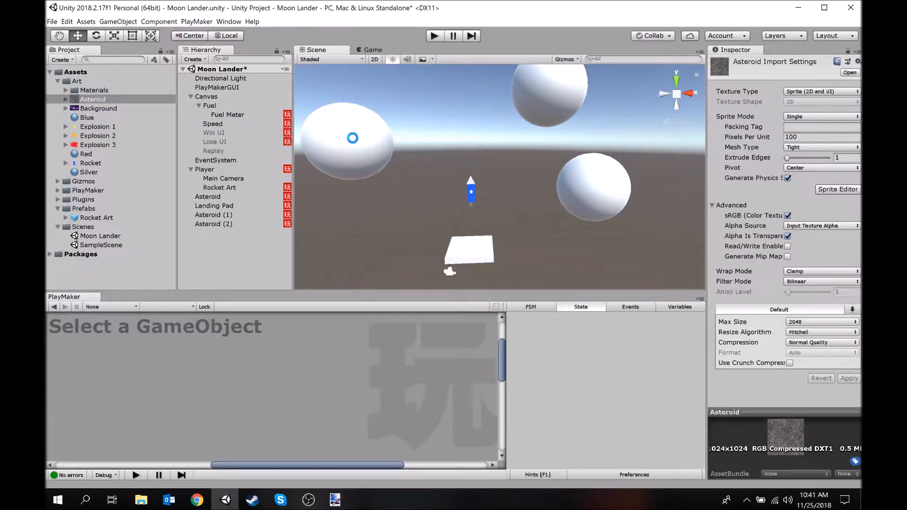
{"action": "left_click_drag", "start_coordinate": [90, 100], "coordinate": [553, 97]}
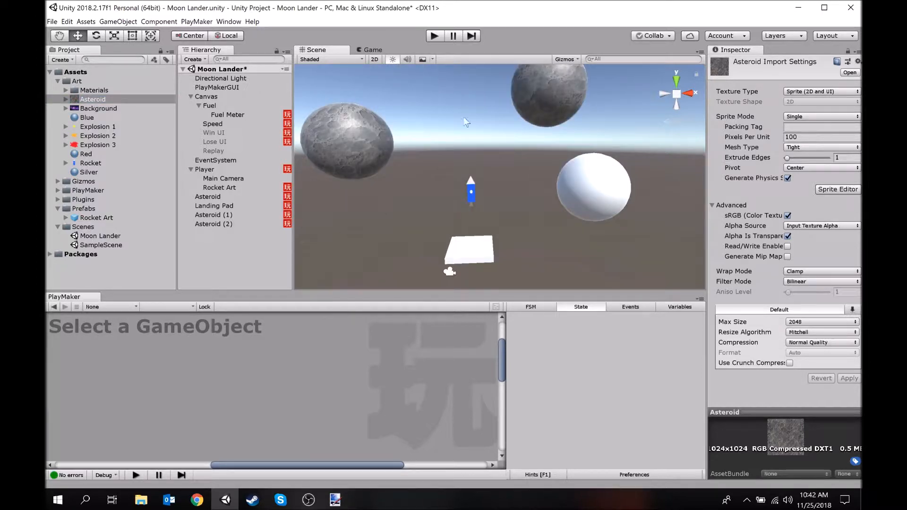
{"action": "left_click_drag", "start_coordinate": [96, 101], "coordinate": [500, 165]}
Scale Asteroid (2) down uniformly to about 8.63
{"action": "left_click", "coordinate": [388, 137]}
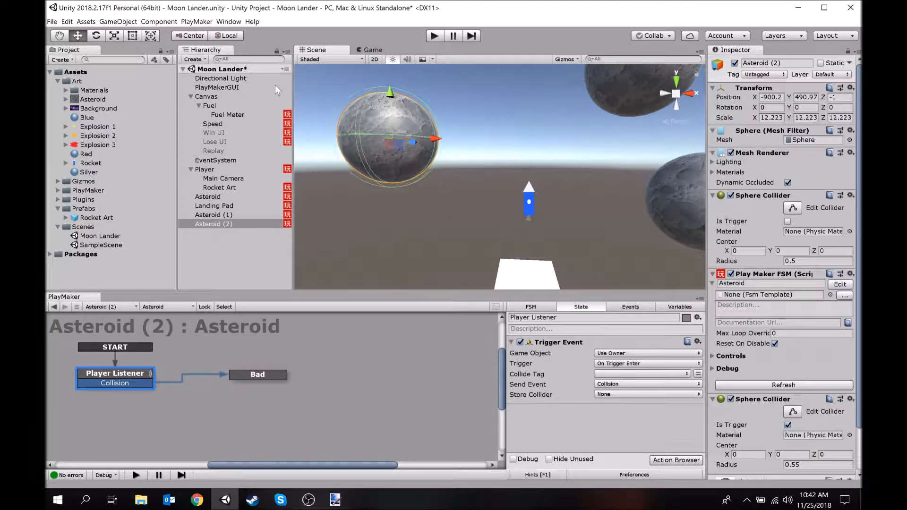
{"action": "left_click", "coordinate": [114, 36]}
{"action": "left_click_drag", "start_coordinate": [392, 140], "coordinate": [376, 141]}
{"action": "right_click_drag", "start_coordinate": [460, 168], "coordinate": [519, 156]}
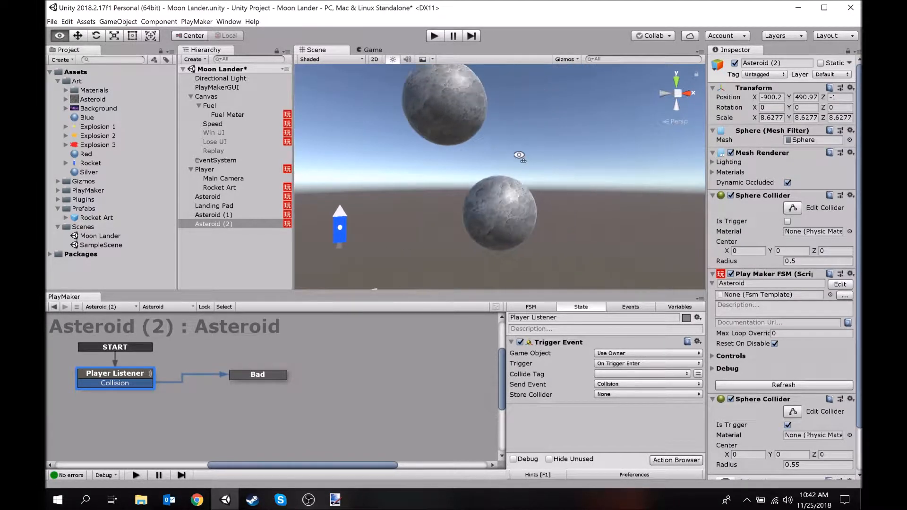
Enlarge the upper asteroid, Asteroid (1), uniformly to about twice its size
{"action": "left_click", "coordinate": [437, 97]}
{"action": "left_click", "coordinate": [446, 116]}
{"action": "left_click_drag", "start_coordinate": [438, 103], "coordinate": [489, 92]}
Scale the lower asteroid, named Asteroid, down uniformly to about 8.87
{"action": "left_click", "coordinate": [512, 217]}
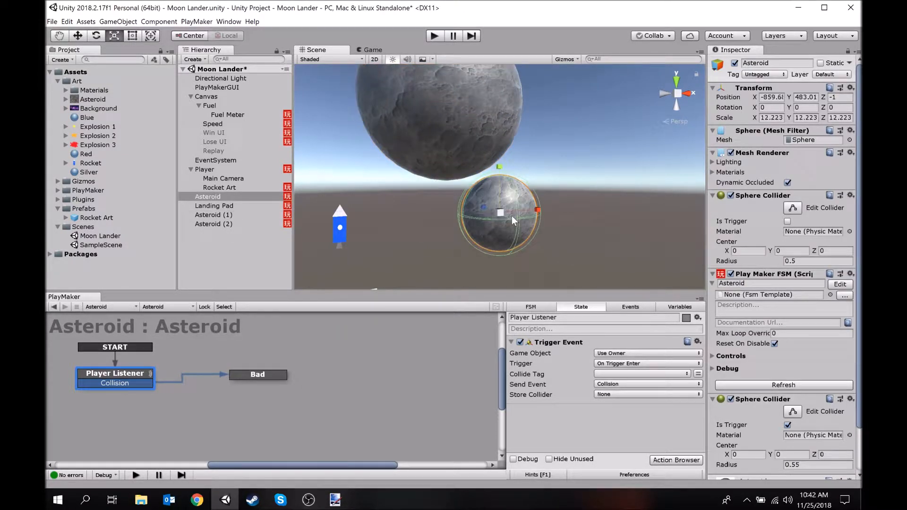
{"action": "left_click_drag", "start_coordinate": [501, 214], "coordinate": [485, 215]}
{"action": "right_click_drag", "start_coordinate": [484, 215], "coordinate": [492, 191]}
{"action": "left_click_drag", "start_coordinate": [493, 192], "coordinate": [496, 187], "text": "alt"}
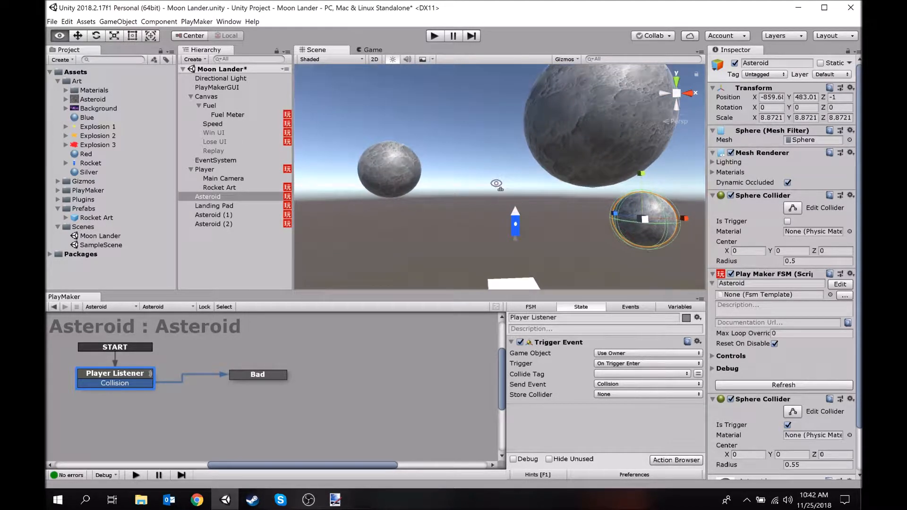
Collapse the Player group, create an empty game object at the scene's root and move it behind the asteroids to about Z 19.7
{"action": "left_click", "coordinate": [191, 169]}
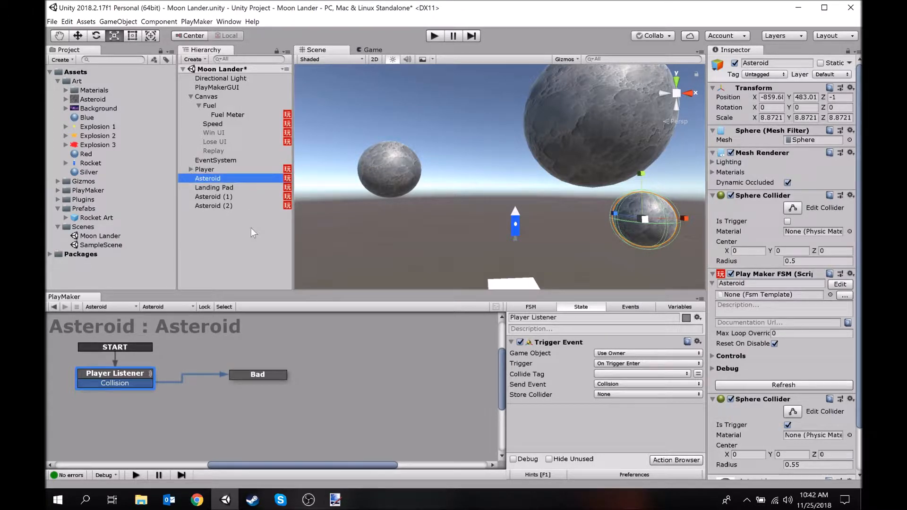
{"action": "left_click", "coordinate": [209, 238]}
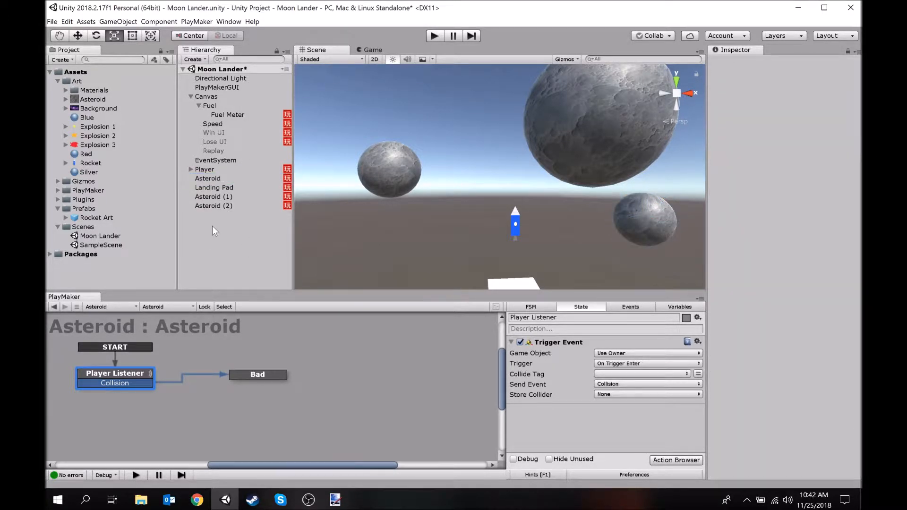
{"action": "right_click", "coordinate": [218, 232]}
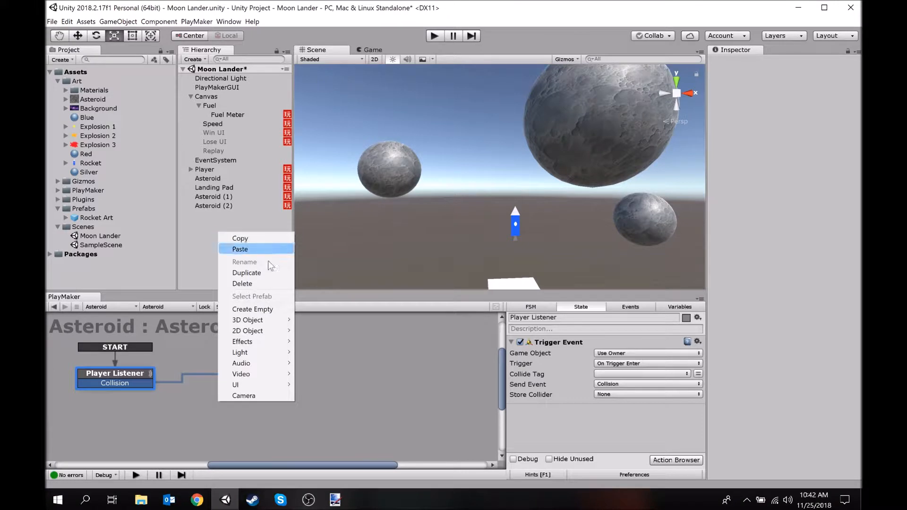
{"action": "left_click", "coordinate": [255, 309]}
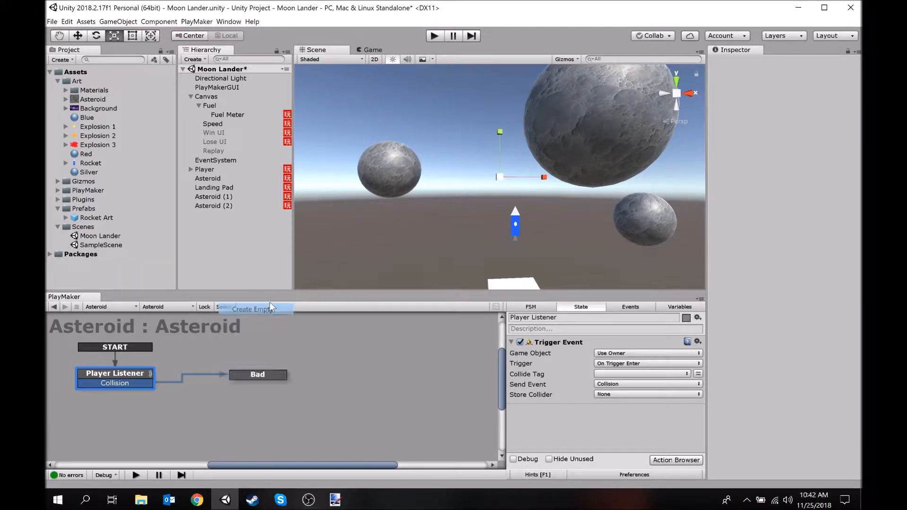
{"action": "left_click_drag", "start_coordinate": [412, 163], "coordinate": [632, 161], "text": "alt"}
{"action": "left_click_drag", "start_coordinate": [569, 172], "coordinate": [738, 207], "text": "alt"}
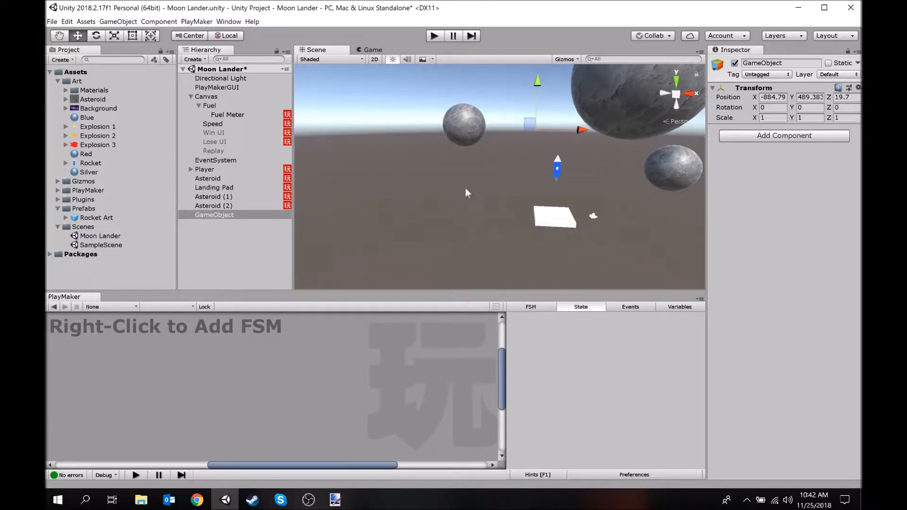
Rename the new empty game object as Background
{"action": "left_click", "coordinate": [228, 217]}
{"action": "key", "text": "F2"}
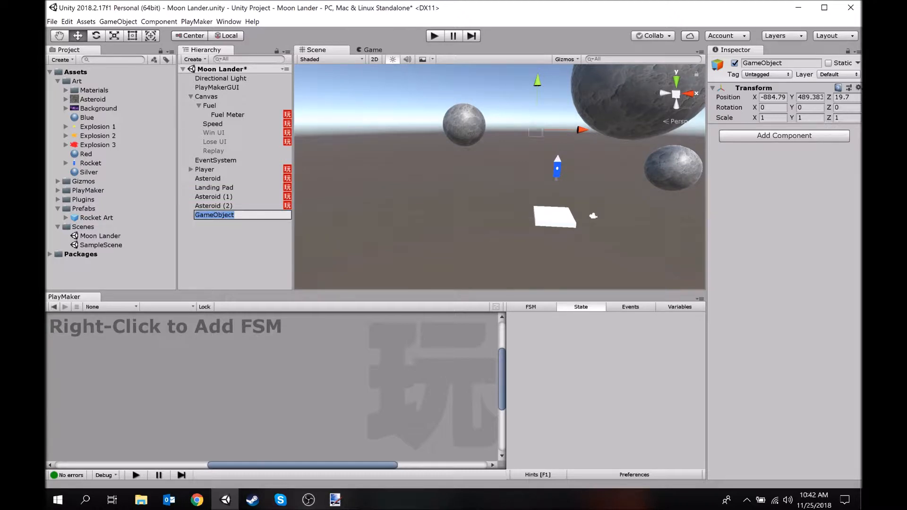
{"action": "type", "text": "ackground"}
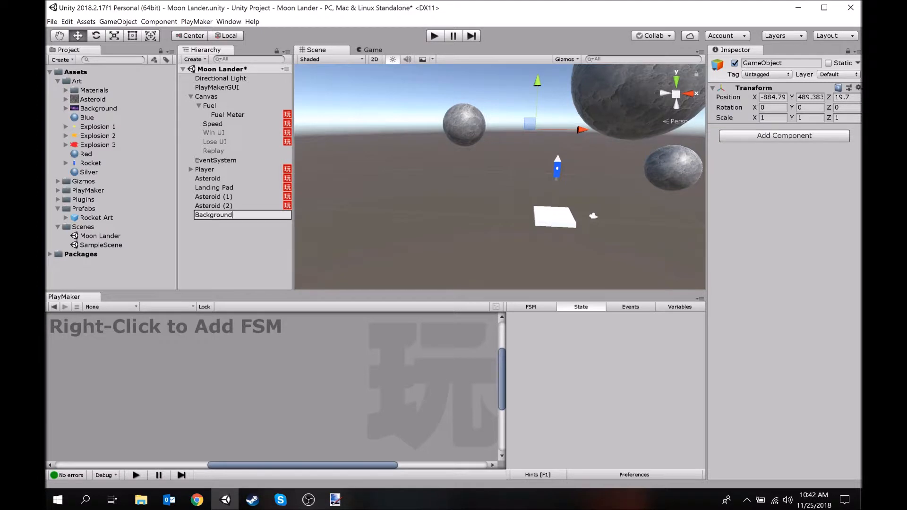
{"action": "key", "text": "Return"}
Add a Sprite Renderer component to the Background object and assign the purple nebula Background image as its sprite
{"action": "left_click", "coordinate": [763, 136]}
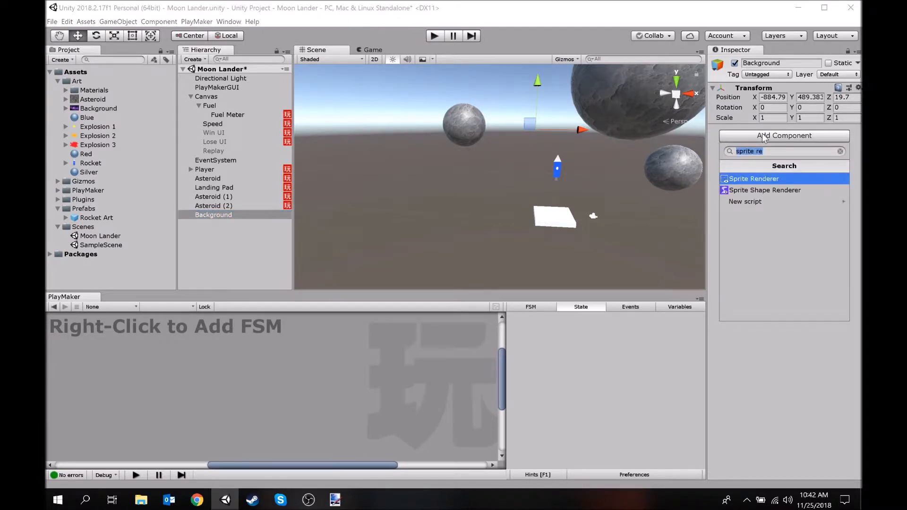
{"action": "key", "text": "Return"}
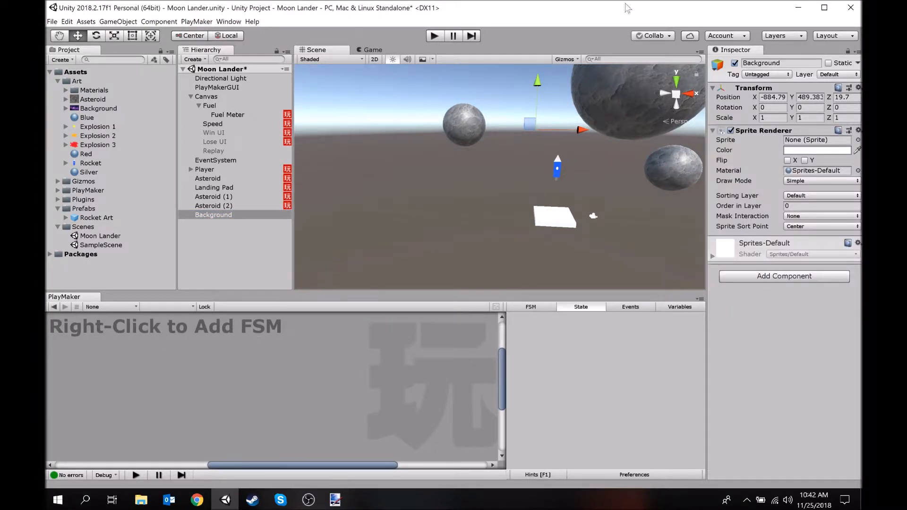
{"action": "left_click", "coordinate": [858, 141]}
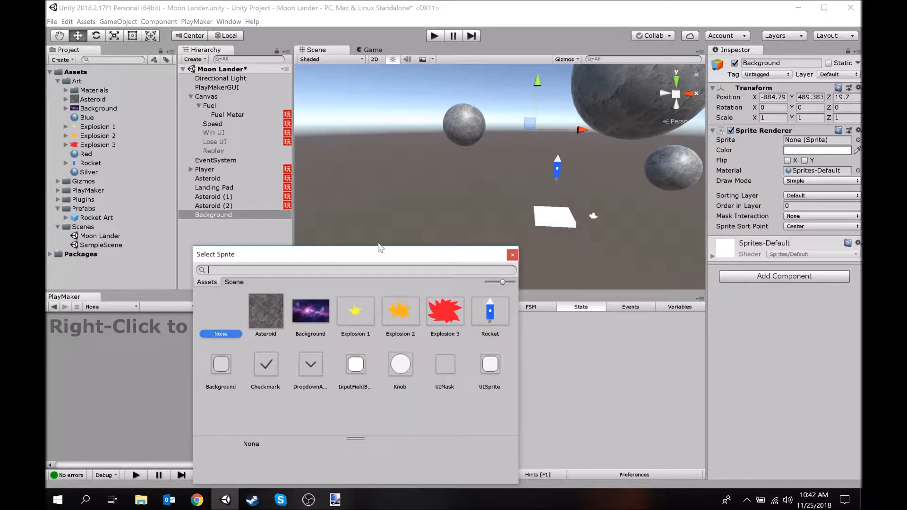
{"action": "double_click", "coordinate": [318, 322]}
Scale the Background sprite up uniformly to about 67.6 so it spreads behind the asteroids
{"action": "right_click_drag", "start_coordinate": [520, 168], "coordinate": [538, 142]}
{"action": "key", "text": "w"}
{"action": "key", "text": "d"}
{"action": "key", "text": "w"}
{"action": "key", "text": "a"}
{"action": "key", "text": "w"}
{"action": "key", "text": "s"}
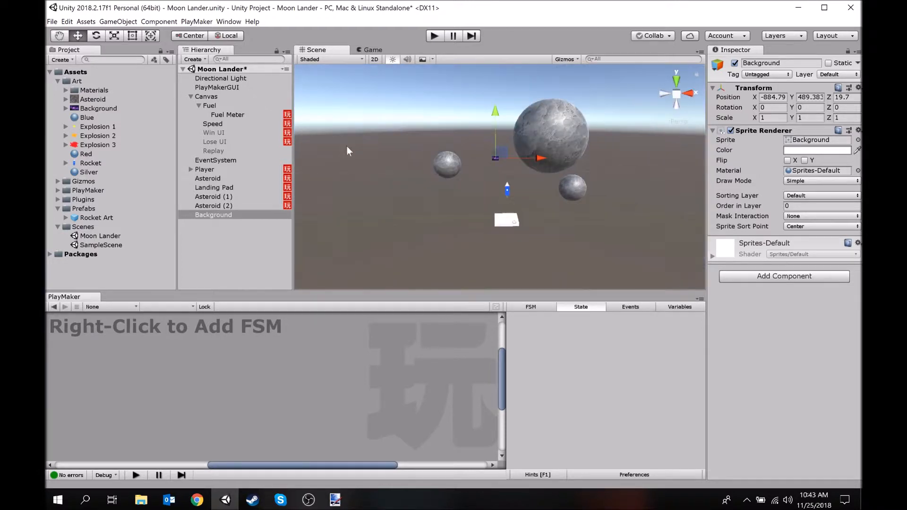
{"action": "left_click", "coordinate": [113, 34]}
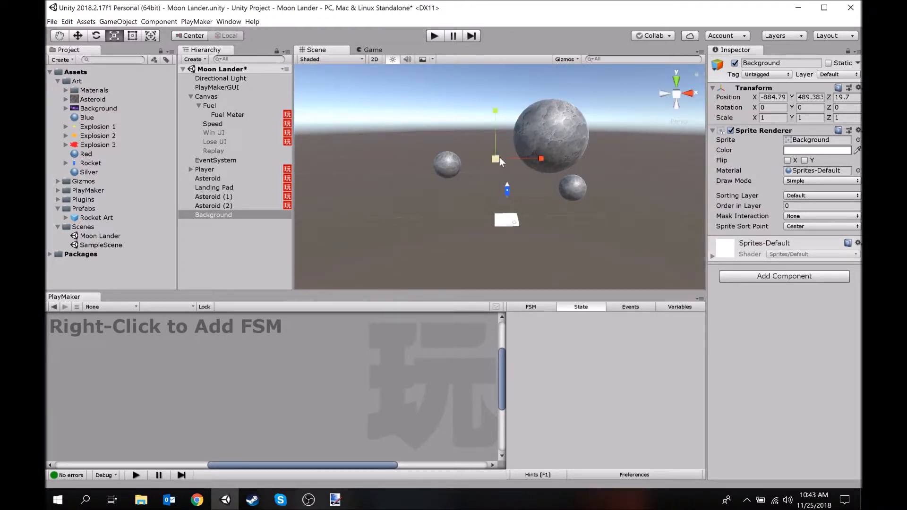
{"action": "left_click_drag", "start_coordinate": [491, 160], "coordinate": [47, 158]}
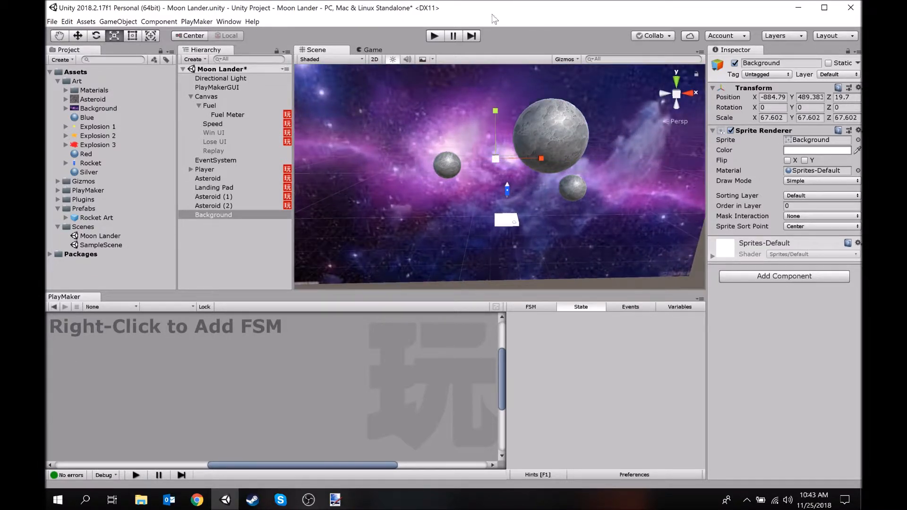
Enlarge the Background sprite uniformly to about 98 and move it farther behind the asteroids to about Z 54.2
{"action": "left_click_drag", "start_coordinate": [510, 180], "coordinate": [445, 198], "text": "alt"}
{"action": "left_click_drag", "start_coordinate": [507, 156], "coordinate": [534, 152]}
{"action": "right_click_drag", "start_coordinate": [534, 151], "coordinate": [449, 189]}
{"action": "key", "text": "d"}
{"action": "right_click_drag", "start_coordinate": [551, 126], "coordinate": [519, 132]}
{"action": "key", "text": "d"}
{"action": "left_click_drag", "start_coordinate": [522, 107], "coordinate": [635, 99]}
{"action": "right_click_drag", "start_coordinate": [618, 109], "coordinate": [560, 97]}
{"action": "key", "text": "a"}
{"action": "key", "text": "d"}
{"action": "key", "text": "d"}
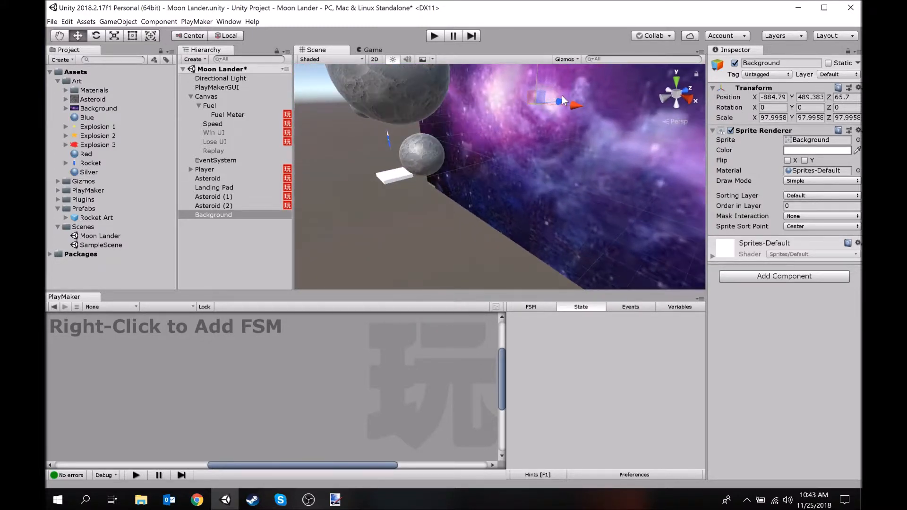
{"action": "left_click_drag", "start_coordinate": [563, 101], "coordinate": [543, 100]}
{"action": "right_click_drag", "start_coordinate": [541, 100], "coordinate": [538, 141]}
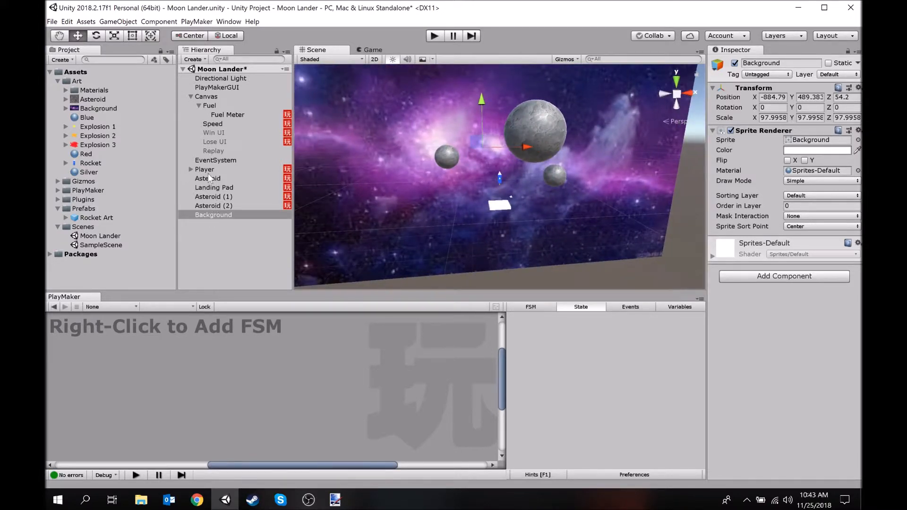
Move the Directional Light up beside the nebula background, to about X 264, Y 881, Z 1360
{"action": "left_click", "coordinate": [223, 70]}
{"action": "mouse_move", "coordinate": [468, 137]}
{"action": "right_mouse_down"}
{"action": "mouse_move", "coordinate": [497, 37]}
{"action": "mouse_move", "coordinate": [607, 191]}
{"action": "mouse_move", "coordinate": [458, 125]}
{"action": "right_mouse_up"}
{"action": "right_click_drag", "start_coordinate": [472, 199], "coordinate": [307, 80]}
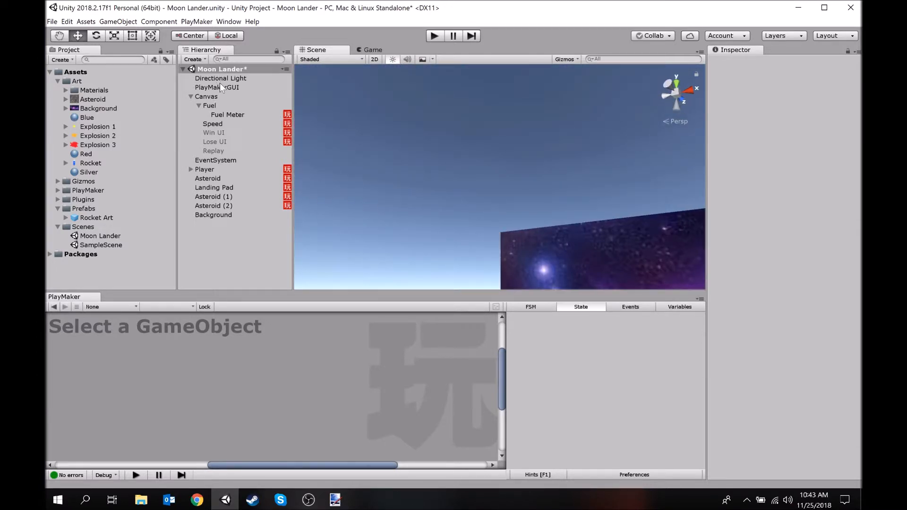
{"action": "left_click", "coordinate": [221, 80]}
{"action": "right_click_drag", "start_coordinate": [352, 142], "coordinate": [705, 262]}
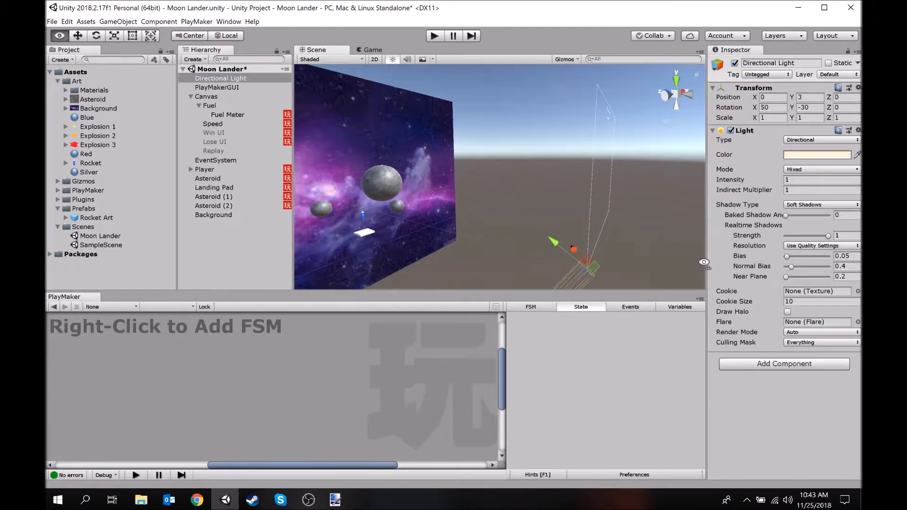
{"action": "right_click_drag", "start_coordinate": [573, 233], "coordinate": [539, 246]}
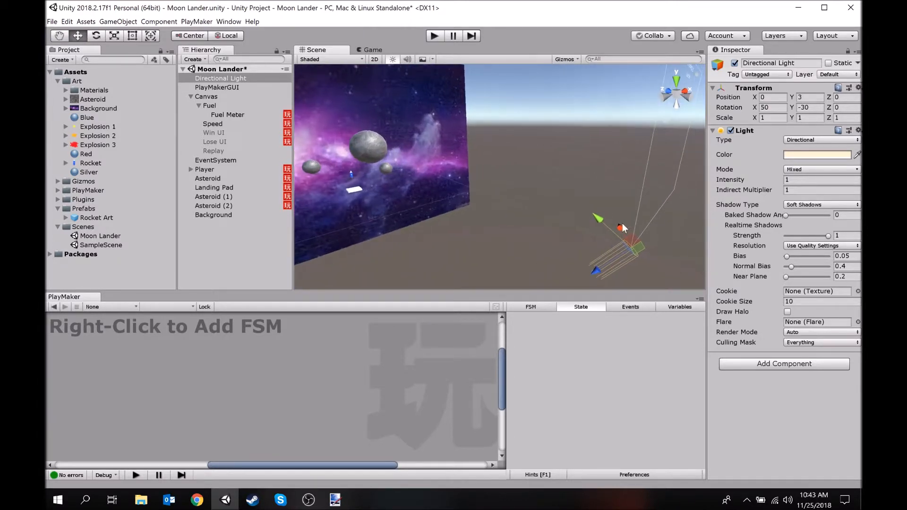
{"action": "left_click_drag", "start_coordinate": [625, 223], "coordinate": [559, 141]}
{"action": "left_click_drag", "start_coordinate": [475, 126], "coordinate": [442, 124]}
{"action": "right_click_drag", "start_coordinate": [442, 125], "coordinate": [374, 134]}
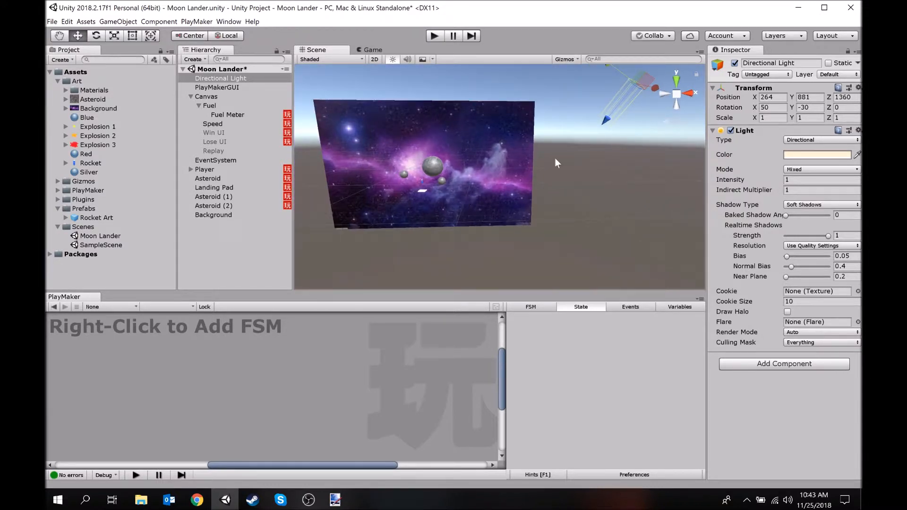
{"action": "right_click_drag", "start_coordinate": [574, 137], "coordinate": [559, 143]}
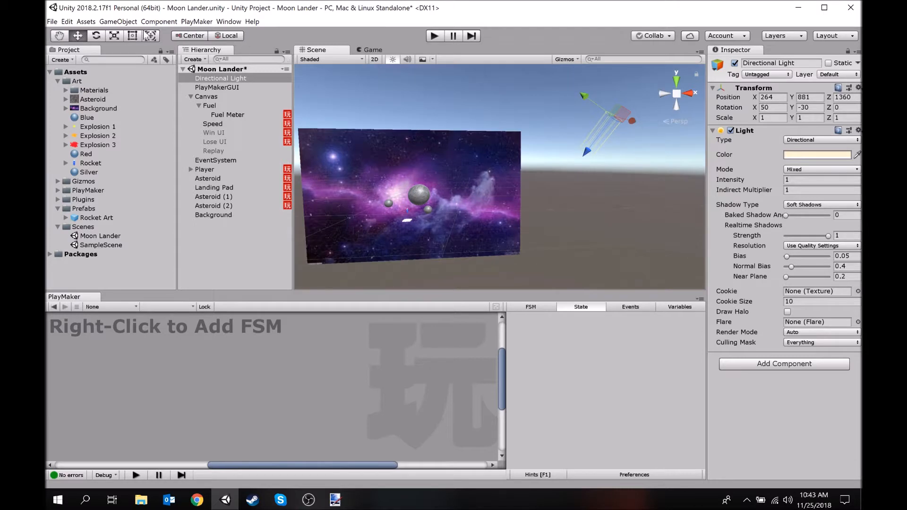
Rotate the Directional Light to about X -13.2, Y 67.4, Z 48.7 so it lights the asteroids from the side
{"action": "left_click", "coordinate": [98, 36]}
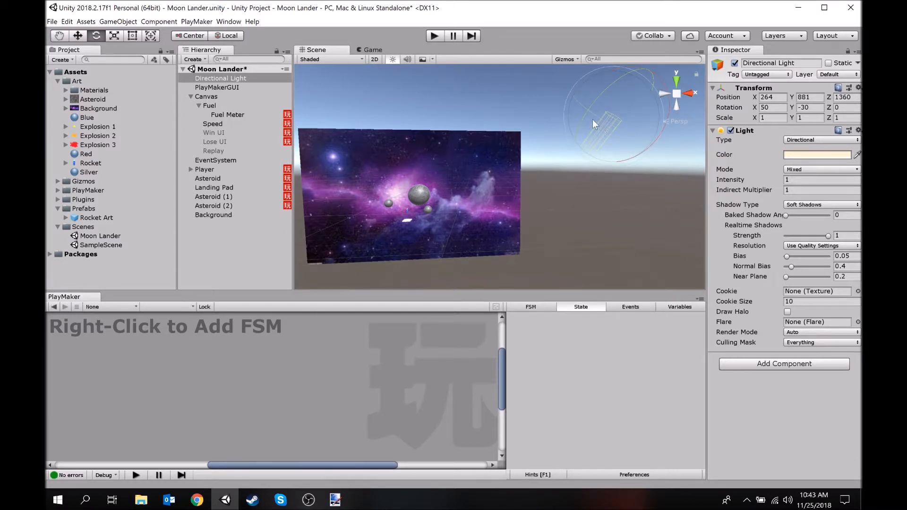
{"action": "left_click_drag", "start_coordinate": [587, 115], "coordinate": [470, 254]}
{"action": "mouse_move", "coordinate": [532, 207]}
{"action": "left_mouse_down", "text": "alt"}
{"action": "mouse_move", "coordinate": [530, 236]}
{"action": "mouse_move", "coordinate": [524, 196]}
{"action": "mouse_move", "coordinate": [536, 197]}
{"action": "left_mouse_up", "text": "alt"}
{"action": "right_click_drag", "start_coordinate": [535, 198], "coordinate": [535, 197]}
{"action": "right_click_drag", "start_coordinate": [557, 162], "coordinate": [599, 121]}
{"action": "mouse_move", "coordinate": [599, 113]}
{"action": "left_mouse_down"}
{"action": "mouse_move", "coordinate": [568, 157]}
{"action": "mouse_move", "coordinate": [596, 128]}
{"action": "left_mouse_up"}
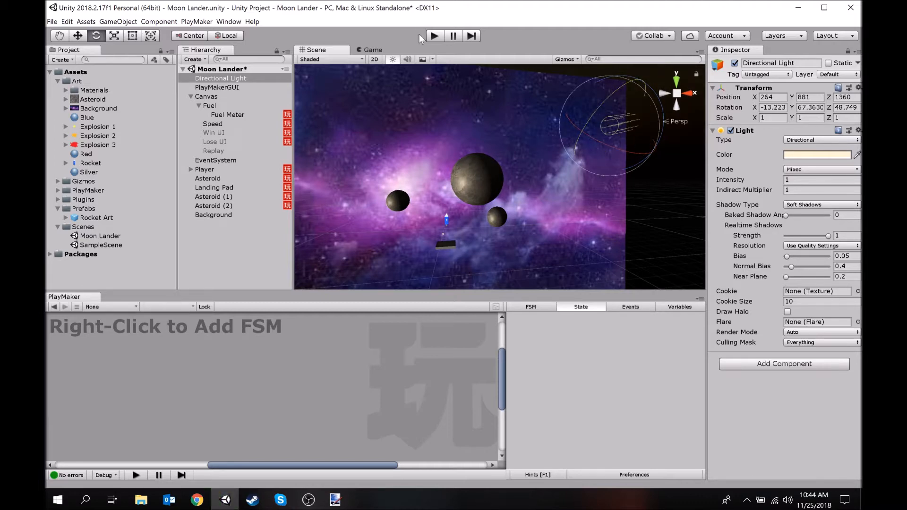
Play-test the game, flying the rocket around the asteroids and down towards the landing pad to check the new background and lighting
{"action": "left_click", "coordinate": [434, 36]}
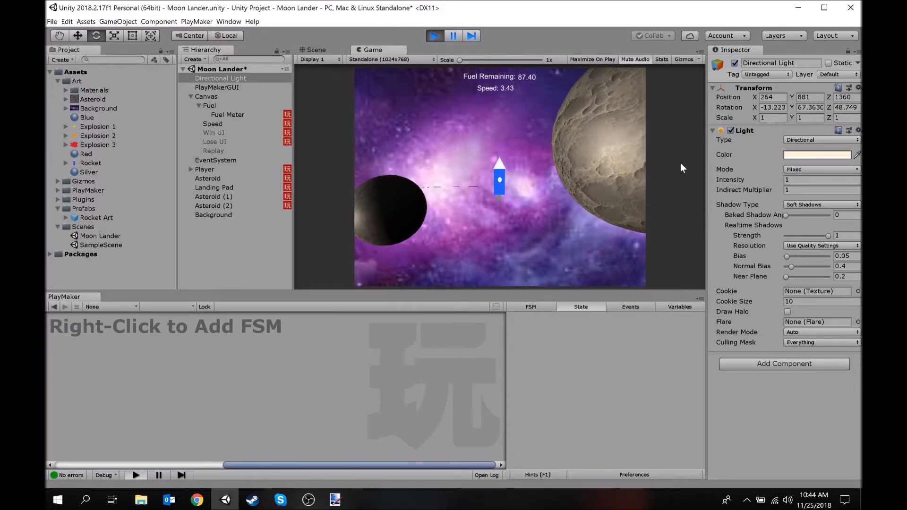
{"action": "key", "text": "Right"}
{"action": "key", "text": "Right"}
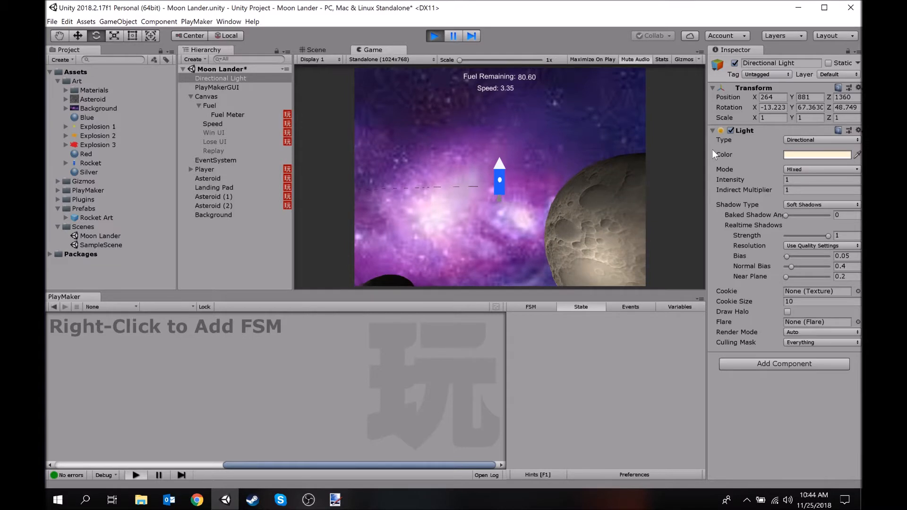
{"action": "key", "text": "Down"}
{"action": "key", "text": "Down"}
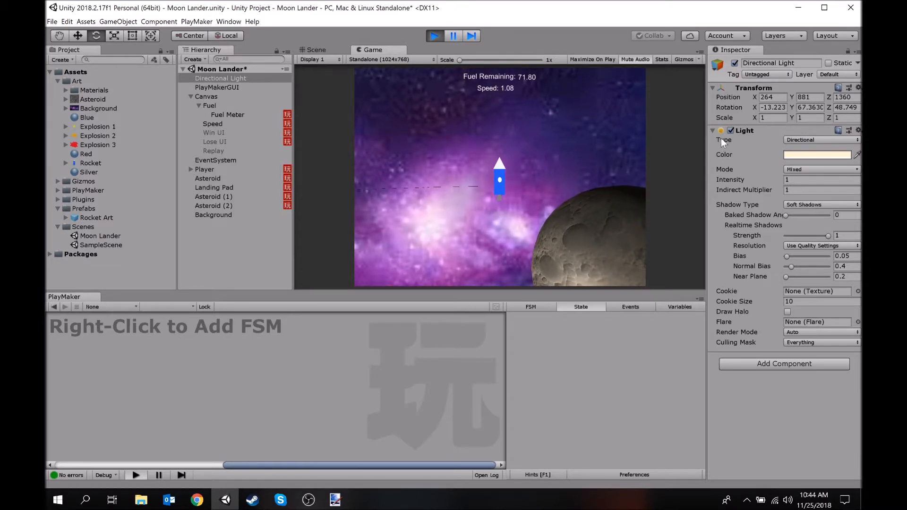
{"action": "key", "text": "Down"}
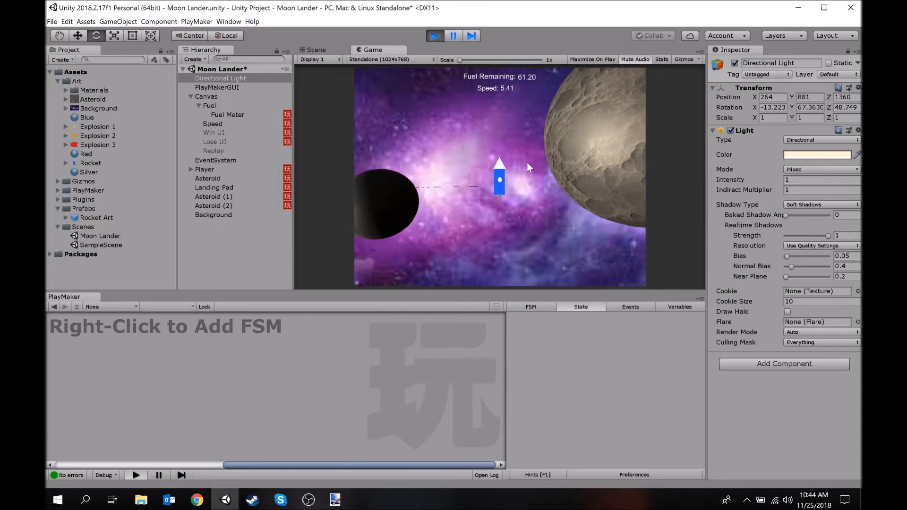
{"action": "key", "text": "Up"}
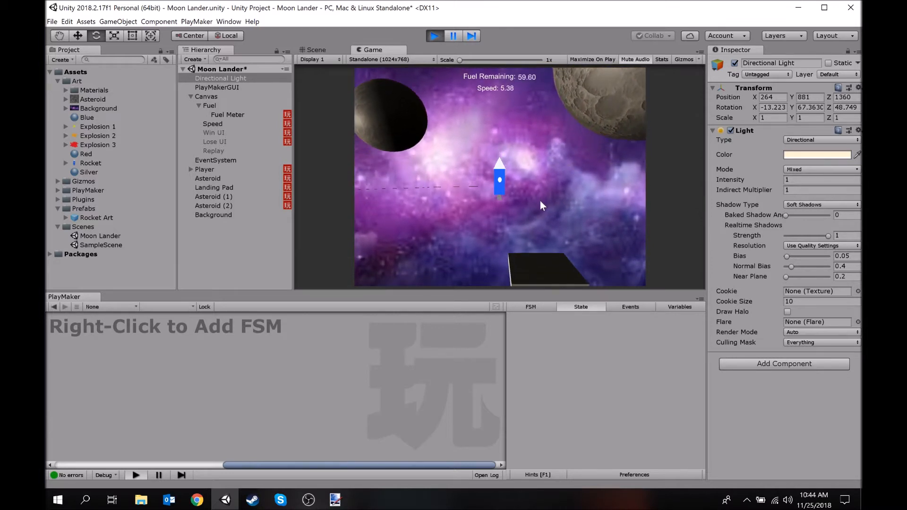
{"action": "key", "text": "Up"}
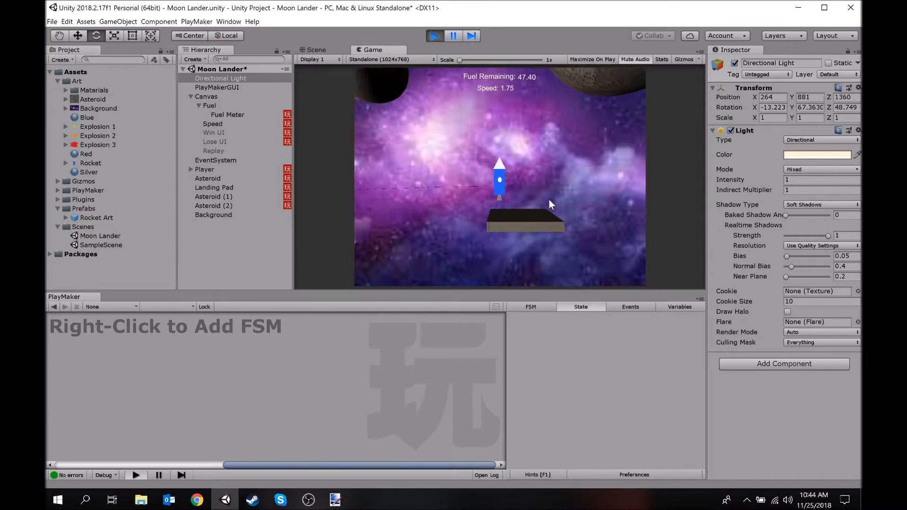
{"action": "key", "text": "Up"}
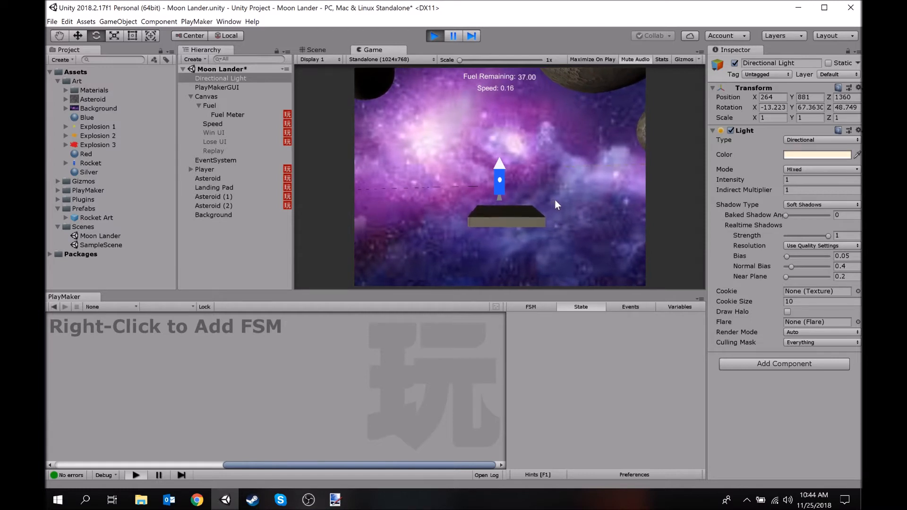
{"action": "key", "text": "Up"}
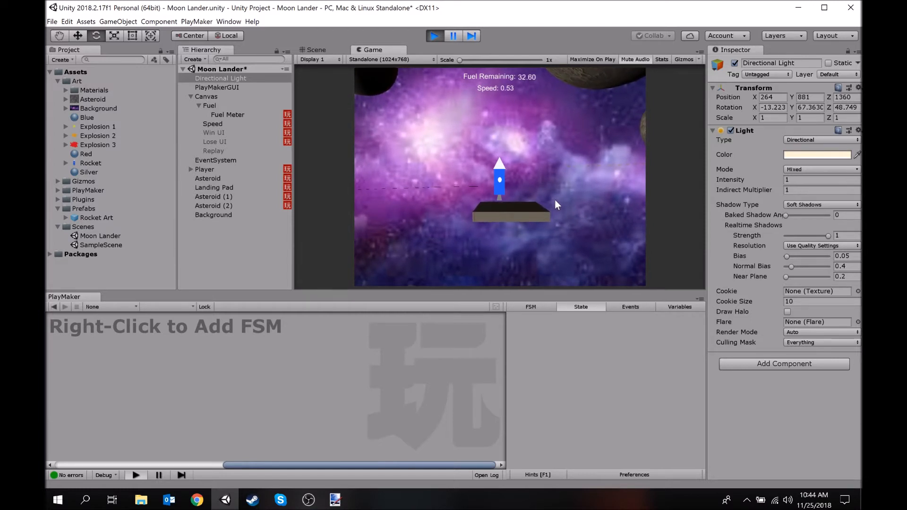